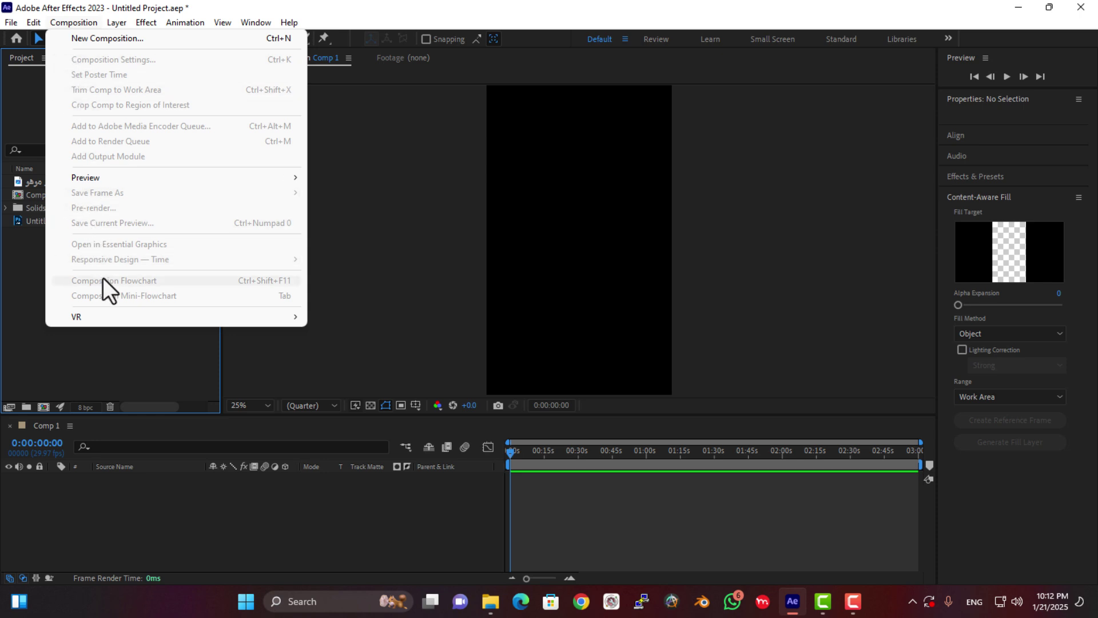
- Add the car animation JPG from the project items to the Comp 1 timeline as a layer
mouse_move(105, 22)
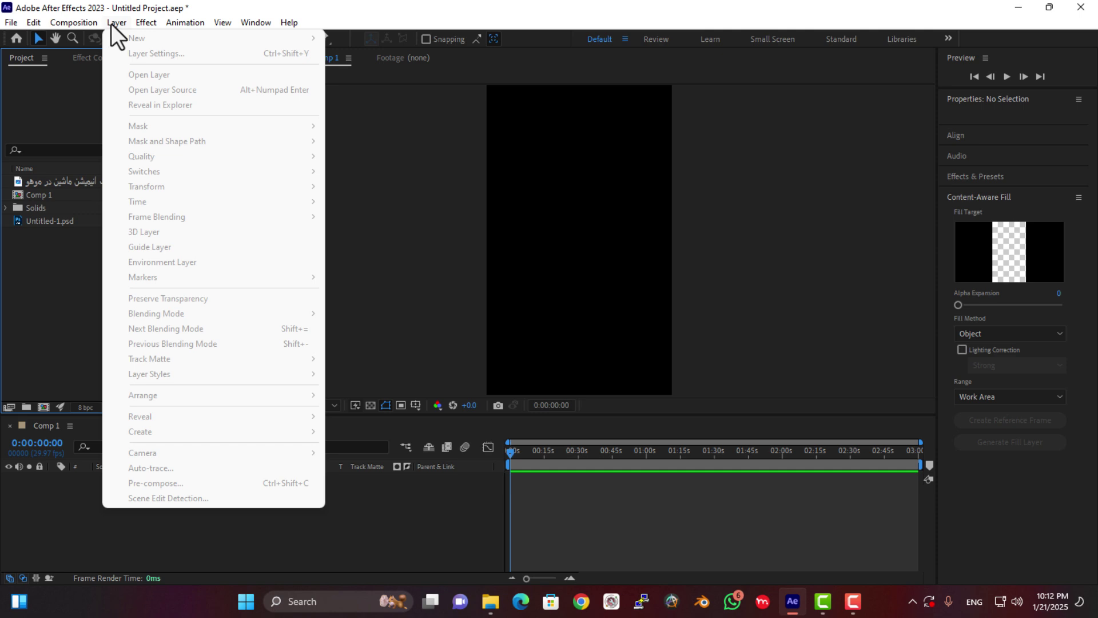
click(54, 258)
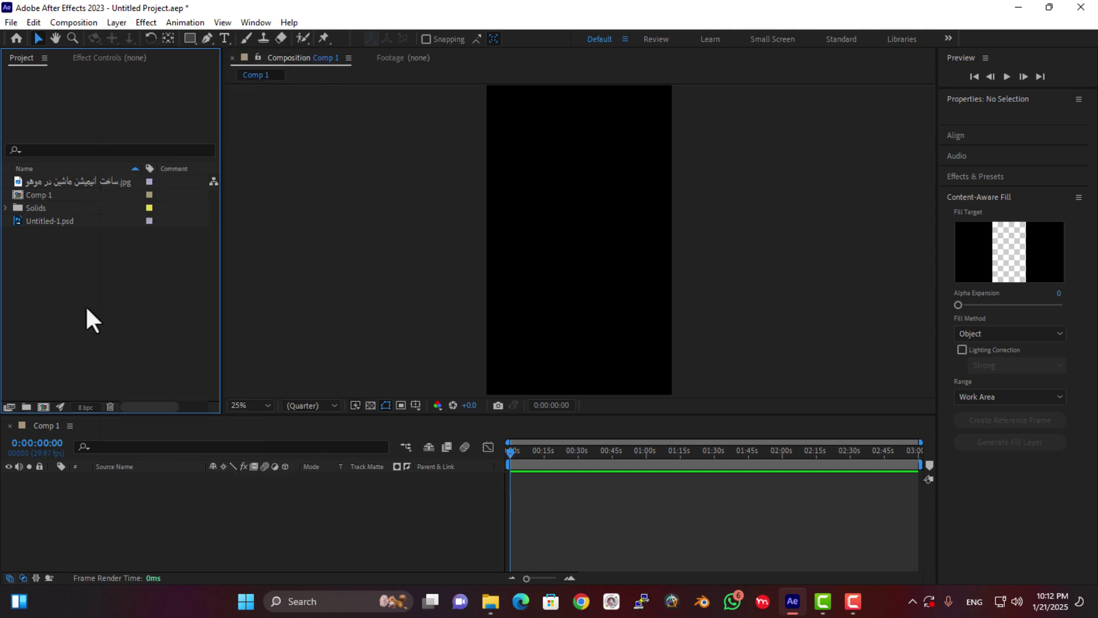
drag(73, 182, 102, 485)
- Examine the settings offered for a new solid layer without creating the solid
click(114, 23)
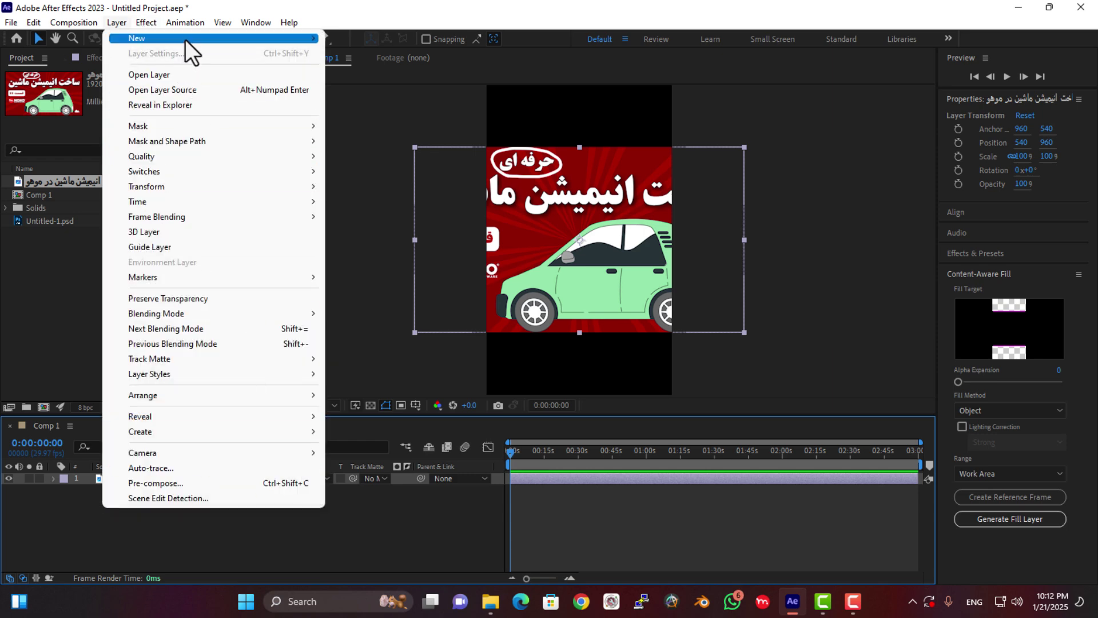
mouse_move(185, 39)
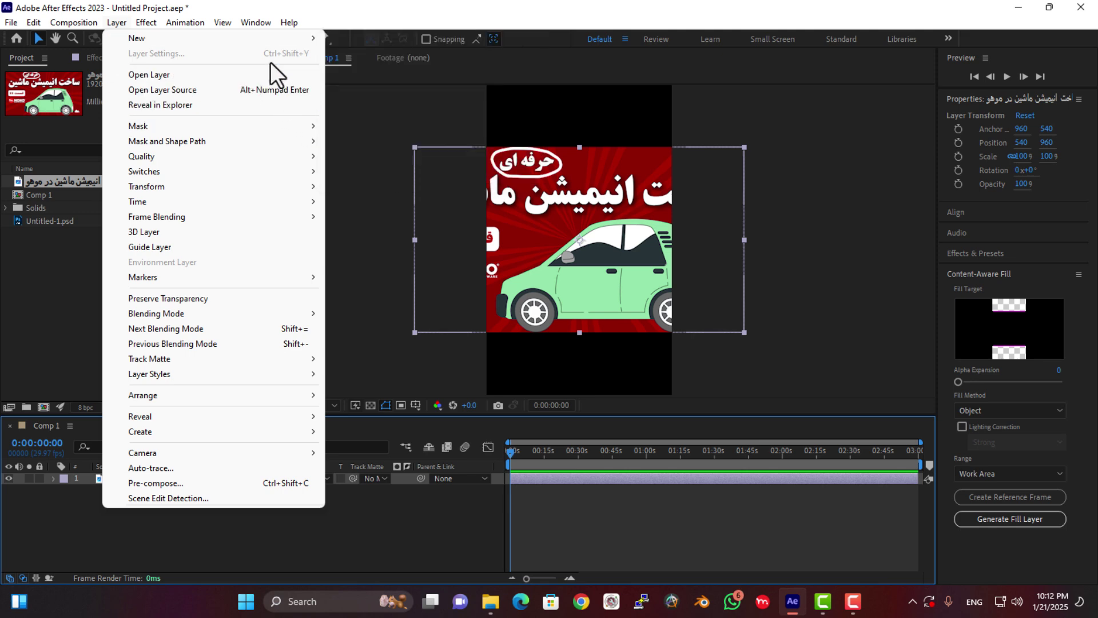
mouse_move(274, 40)
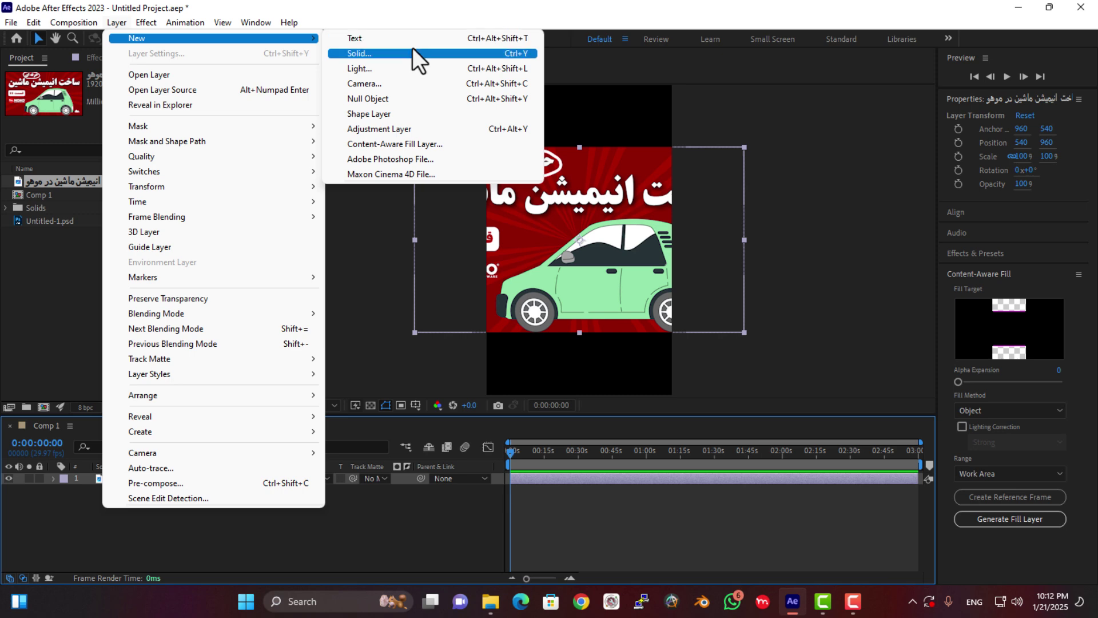
click(410, 56)
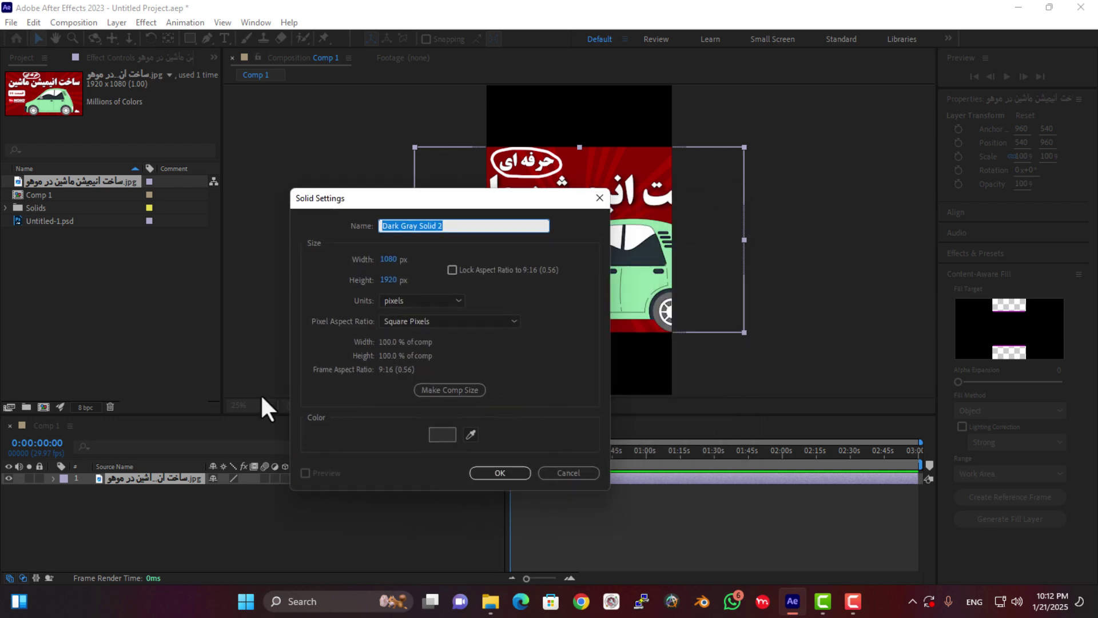
click(582, 483)
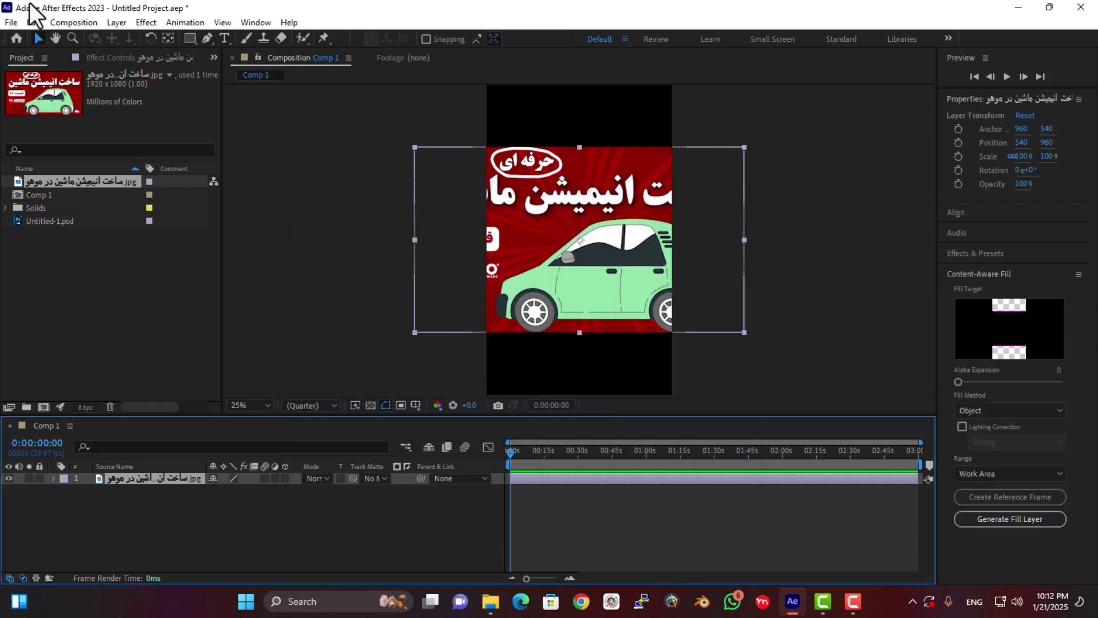
- Examine the settings offered for a new composition without creating one
click(133, 22)
click(115, 23)
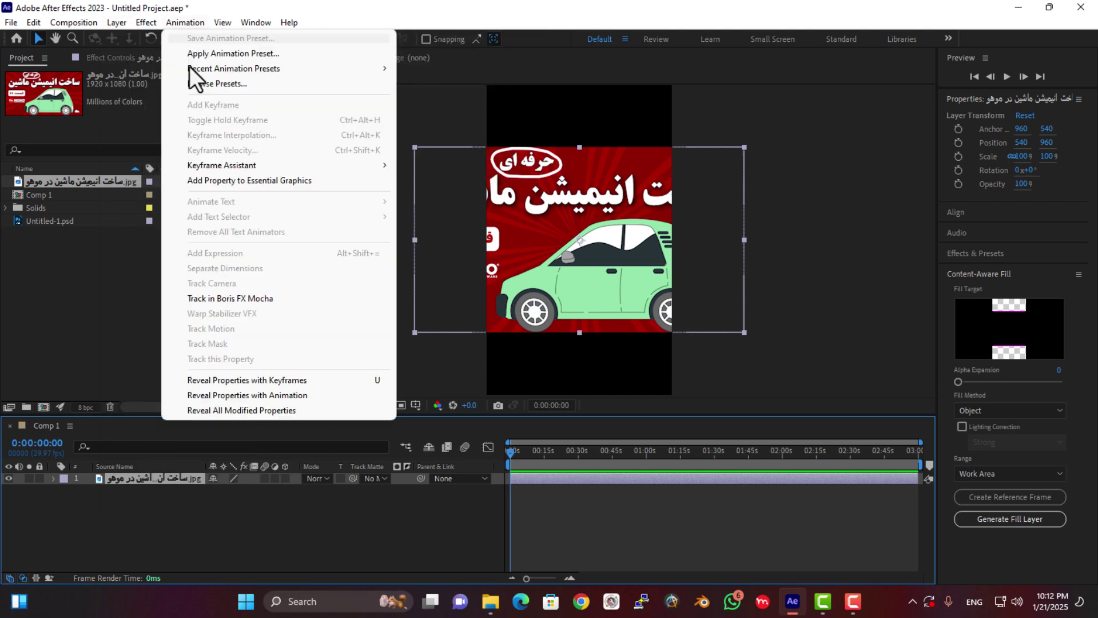
mouse_move(123, 24)
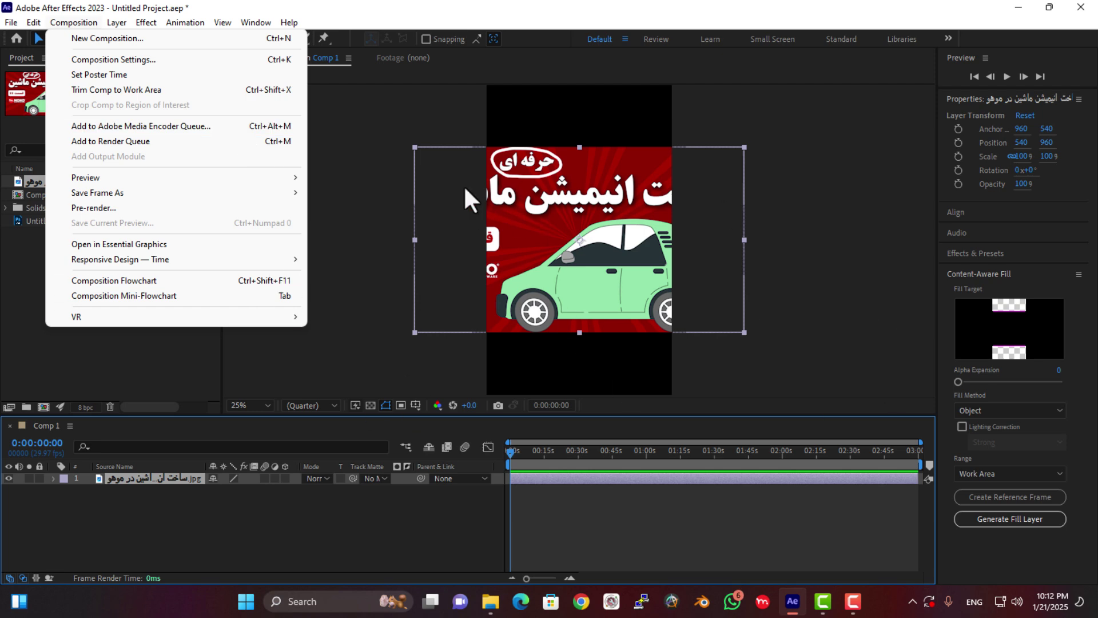
click(139, 59)
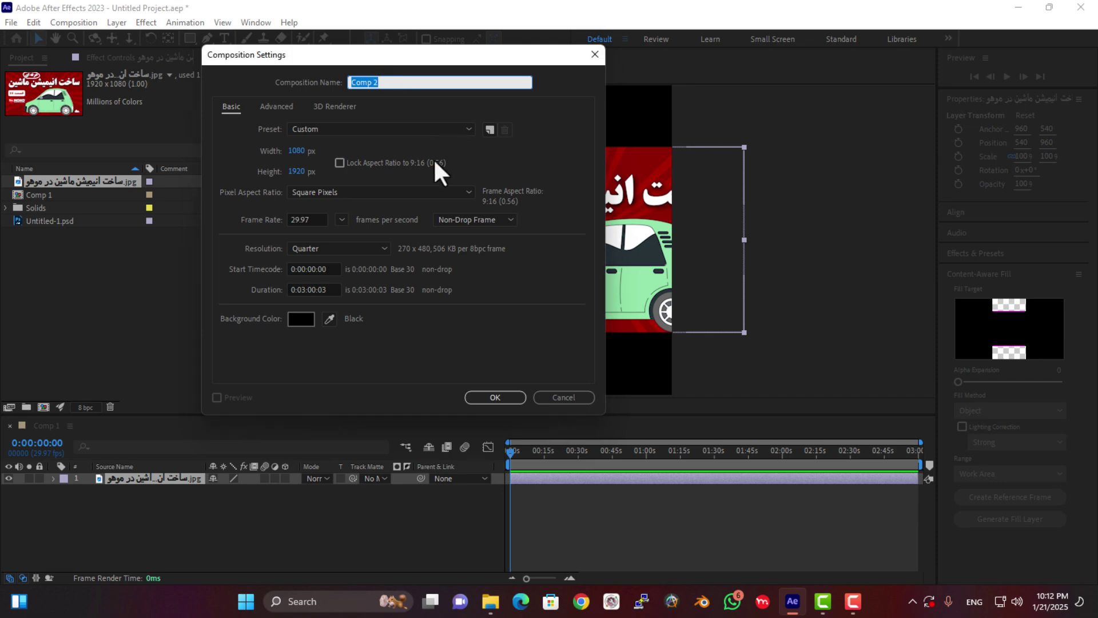
click(549, 398)
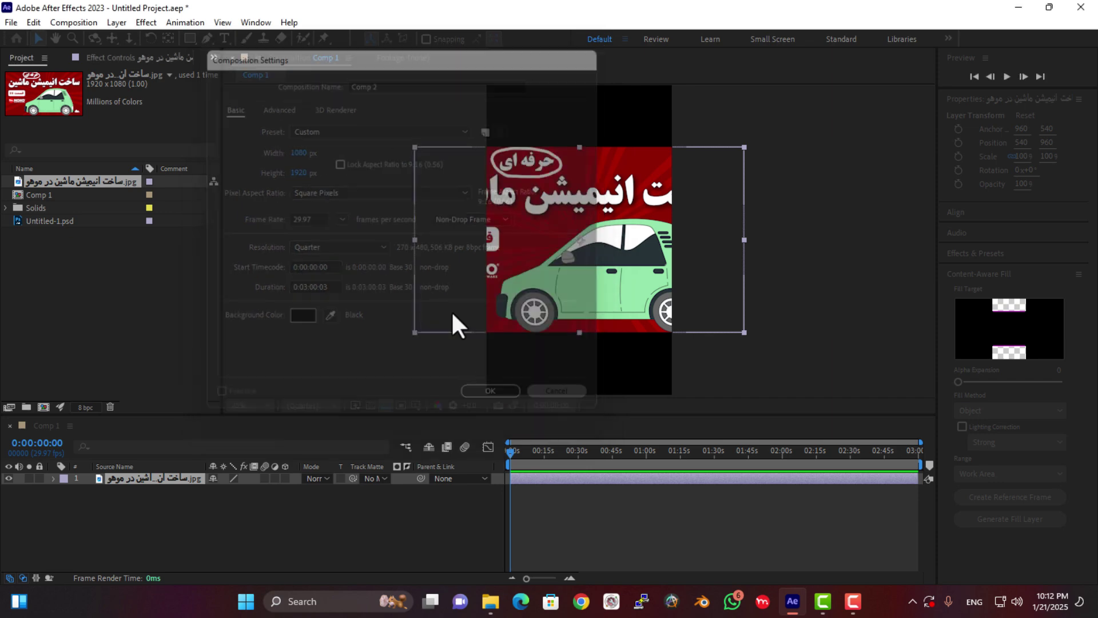
- Examine which layer commands are available with the image layer selected and with nothing selected
click(108, 20)
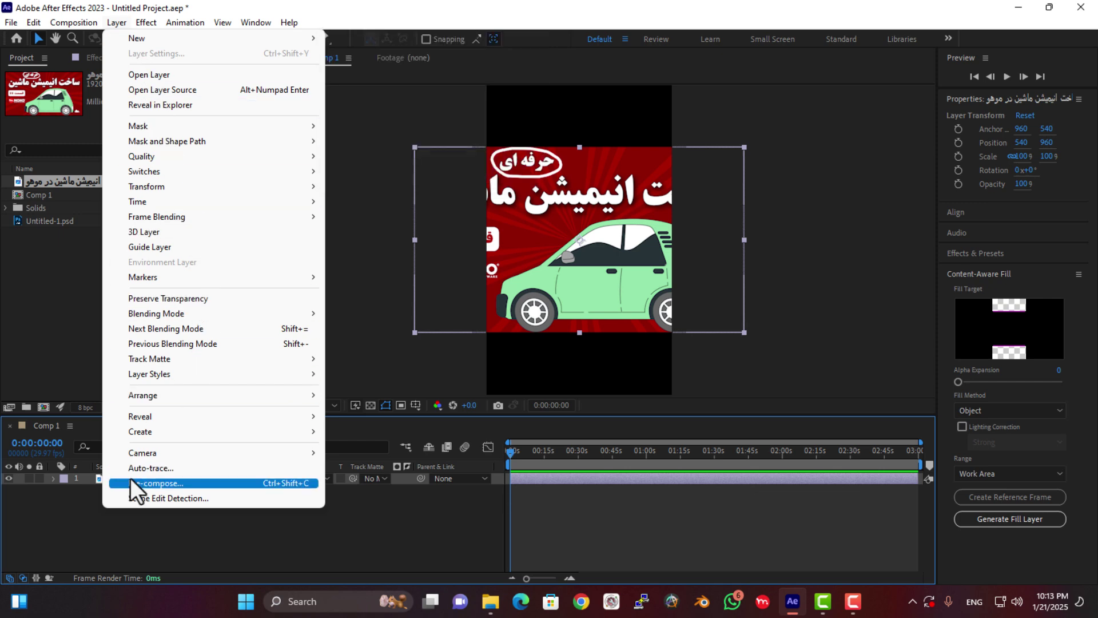
mouse_move(137, 431)
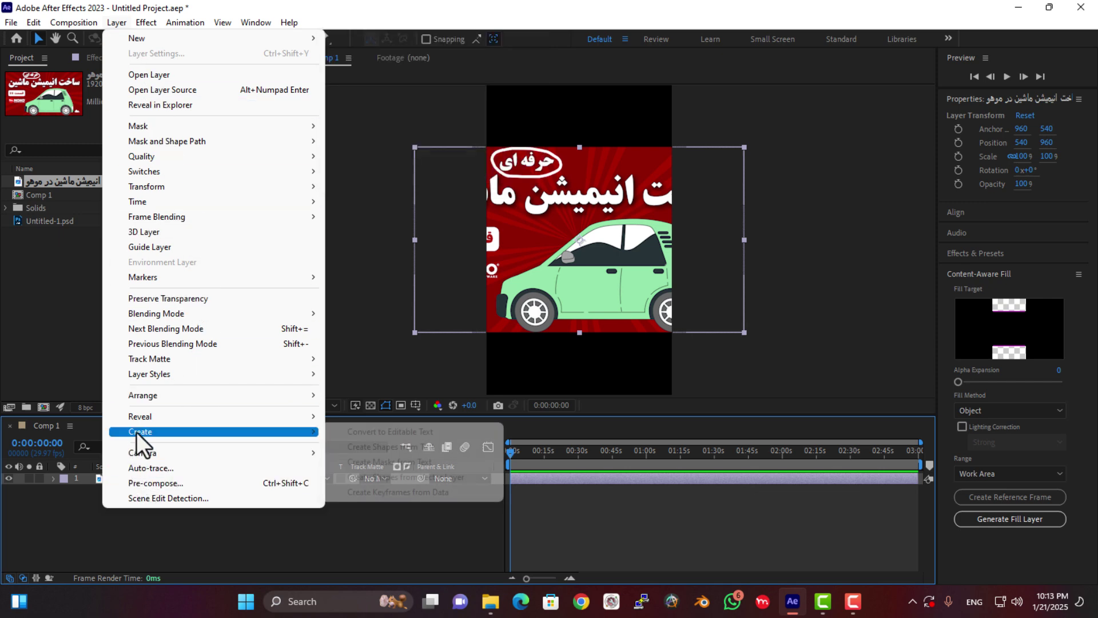
click(143, 534)
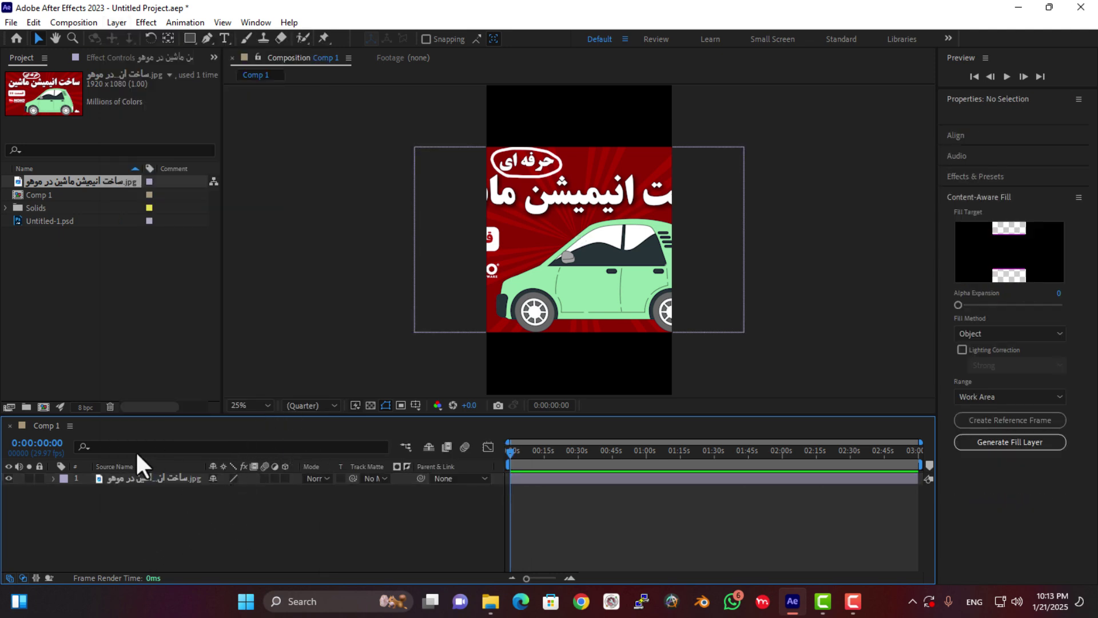
click(115, 23)
mouse_move(132, 38)
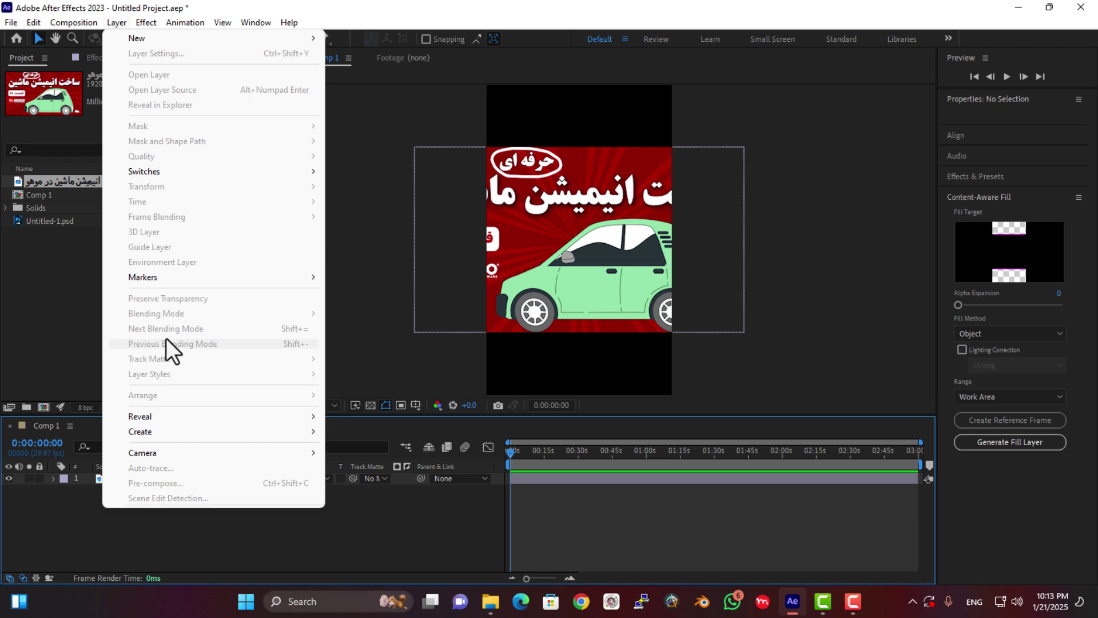
click(116, 22)
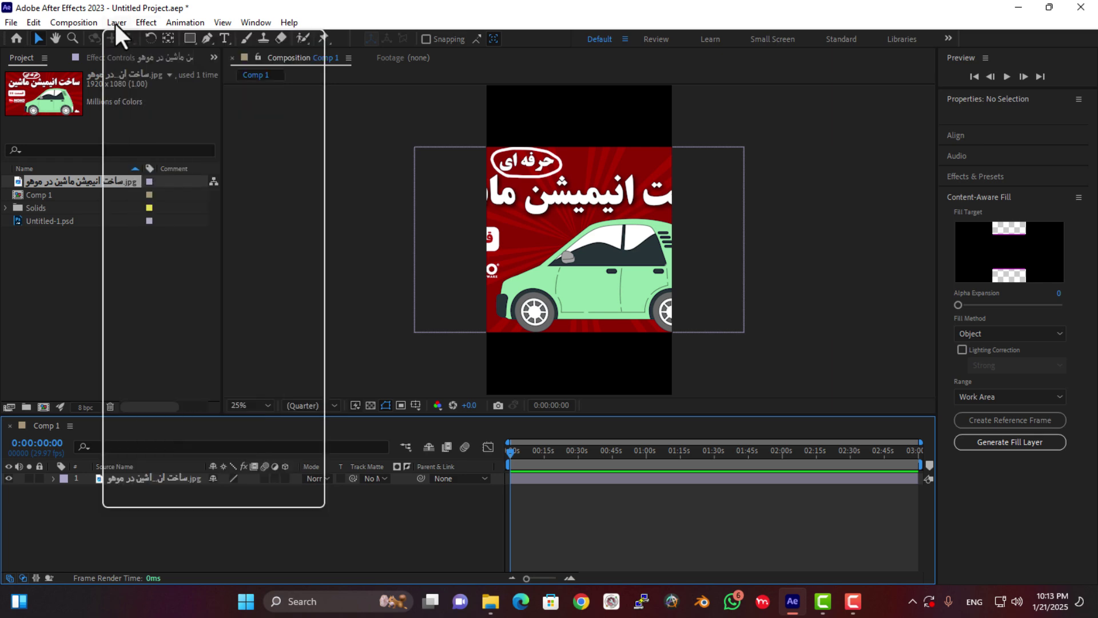
click(116, 22)
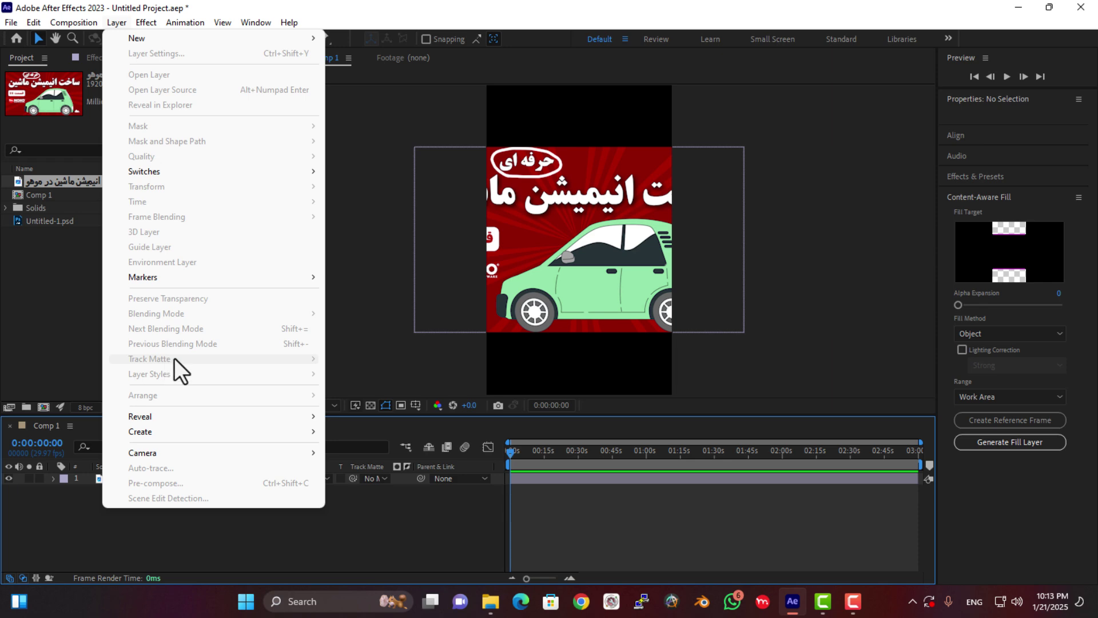
- Select the car image layer and examine the available effect categories, including Color Correction and Distort
mouse_move(146, 27)
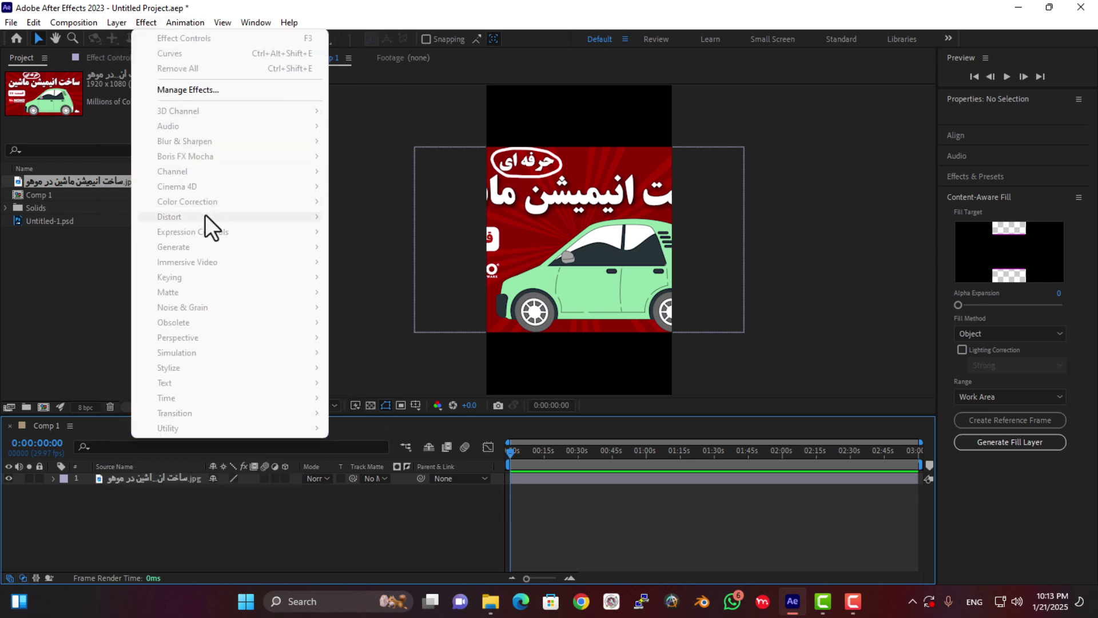
click(125, 480)
click(148, 22)
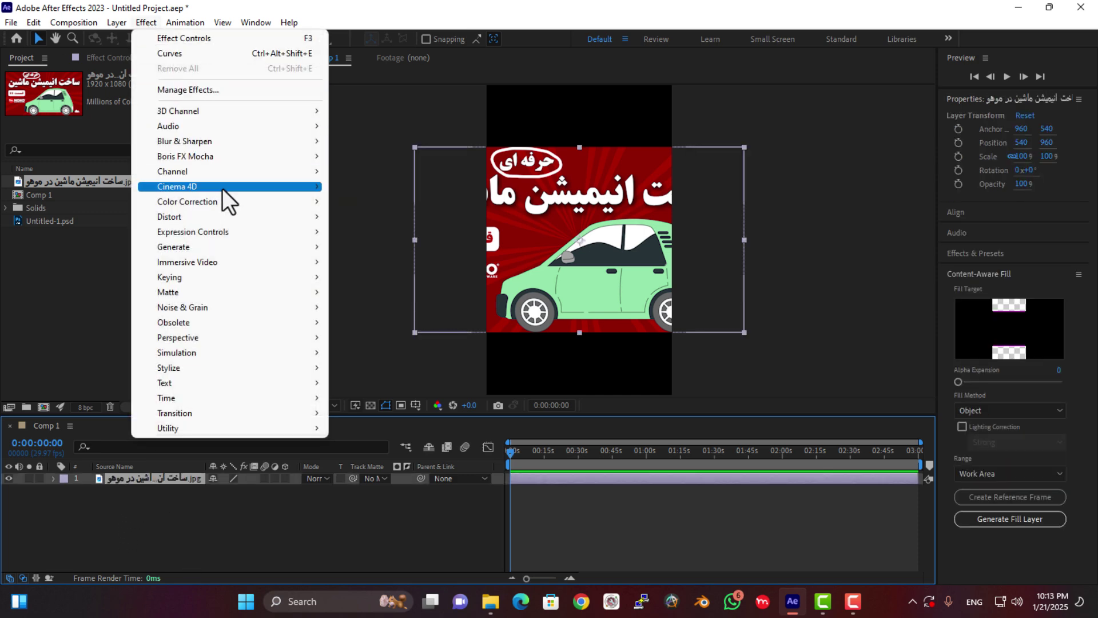
mouse_move(254, 263)
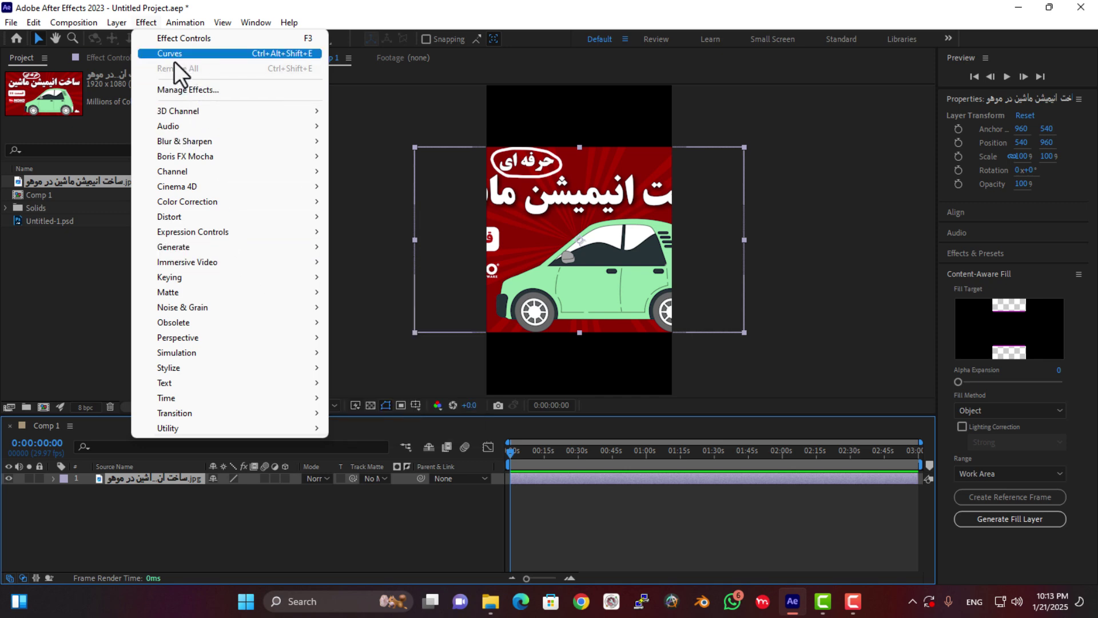
click(159, 23)
click(153, 23)
mouse_move(204, 208)
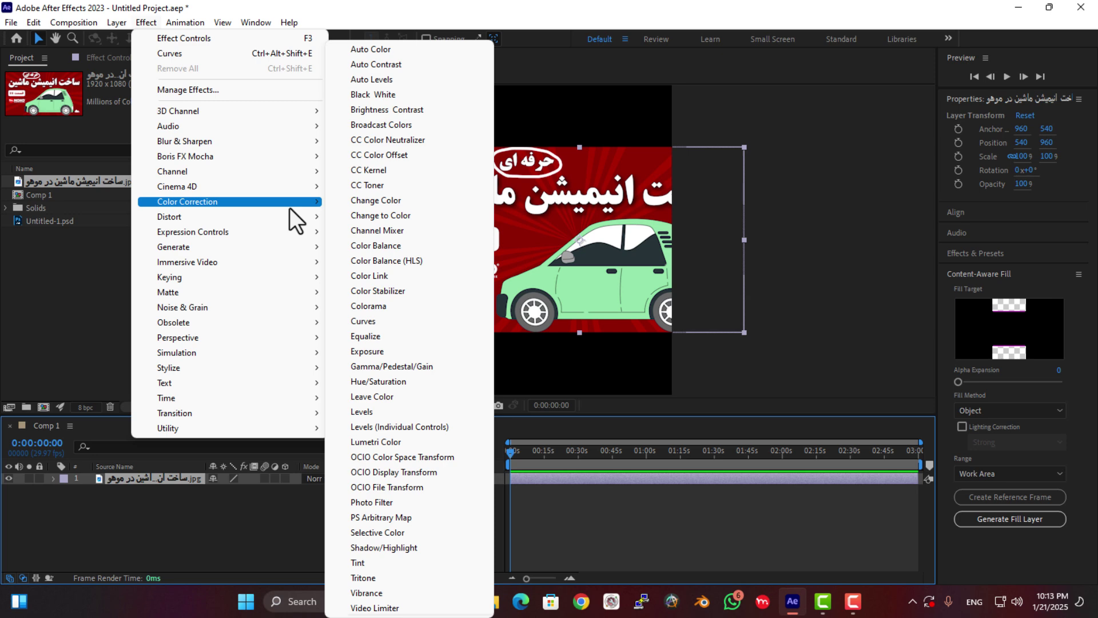
mouse_move(276, 217)
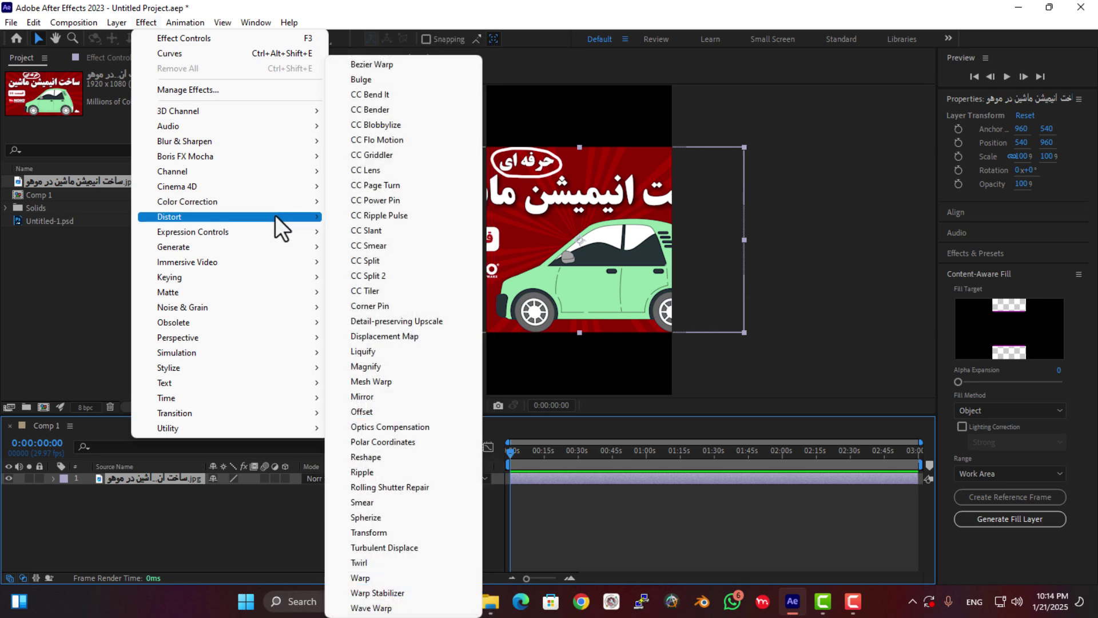
mouse_move(231, 110)
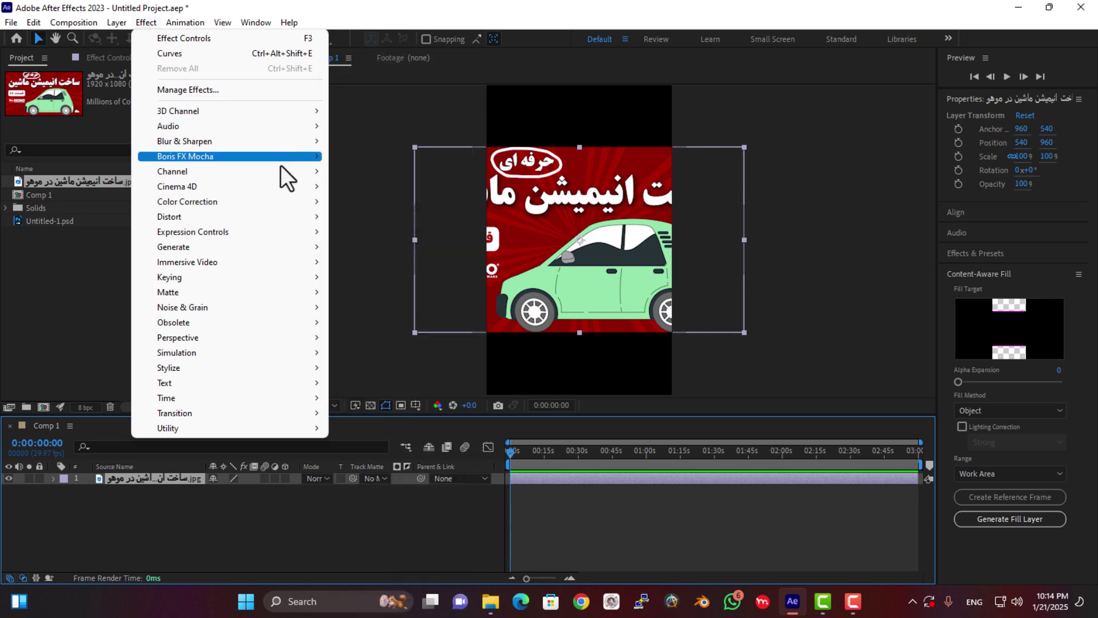
mouse_move(279, 173)
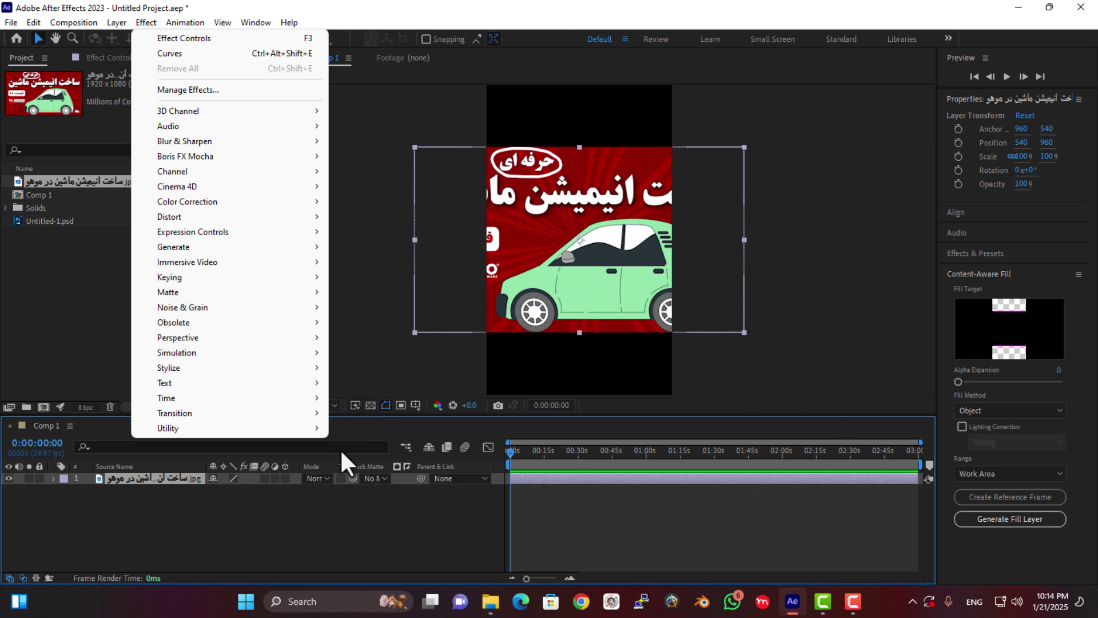
mouse_move(189, 228)
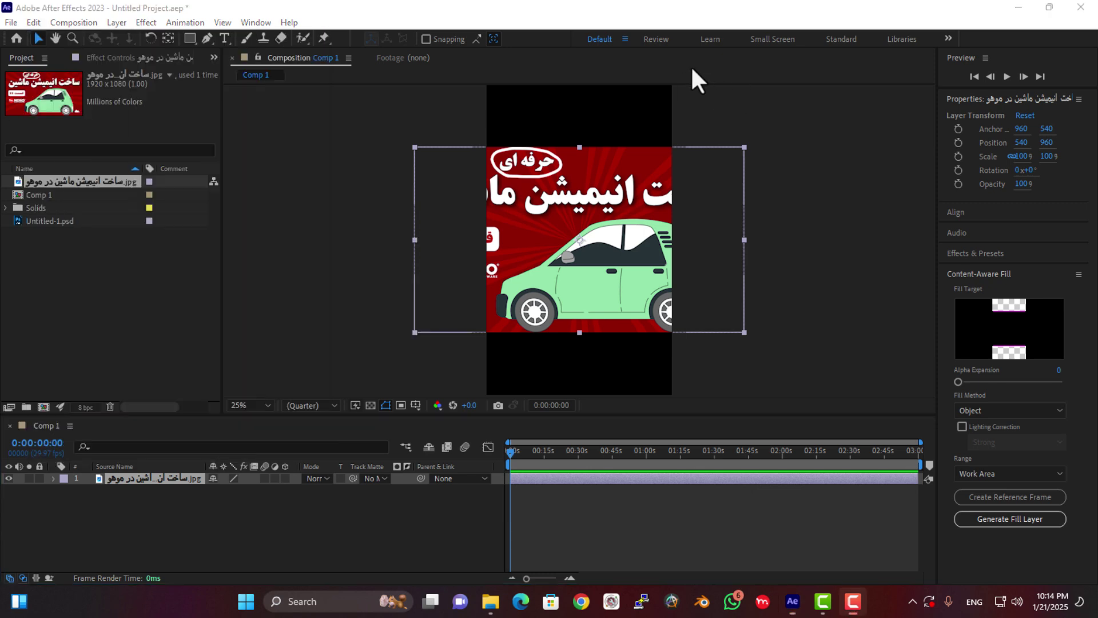
- Display the Effects & Presets list and activate its search field
click(248, 24)
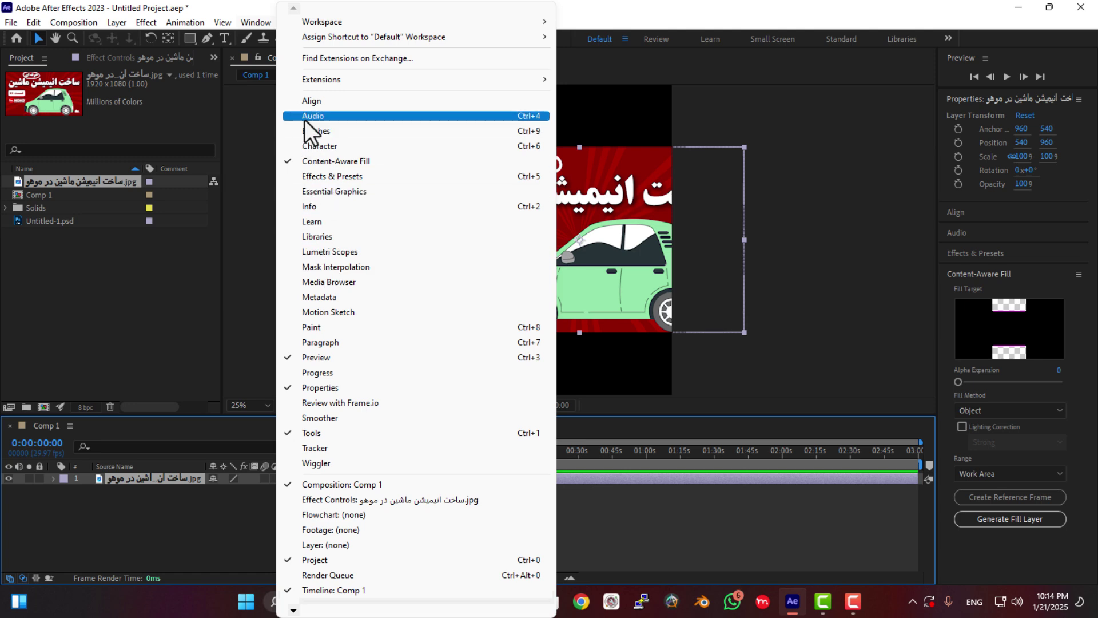
click(326, 177)
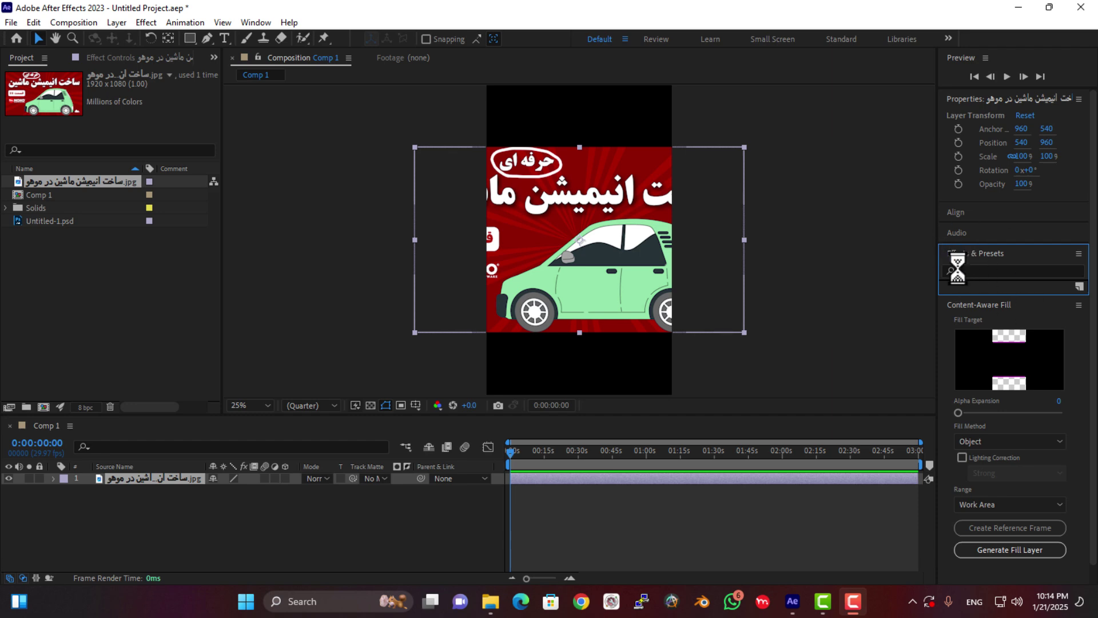
click(1003, 271)
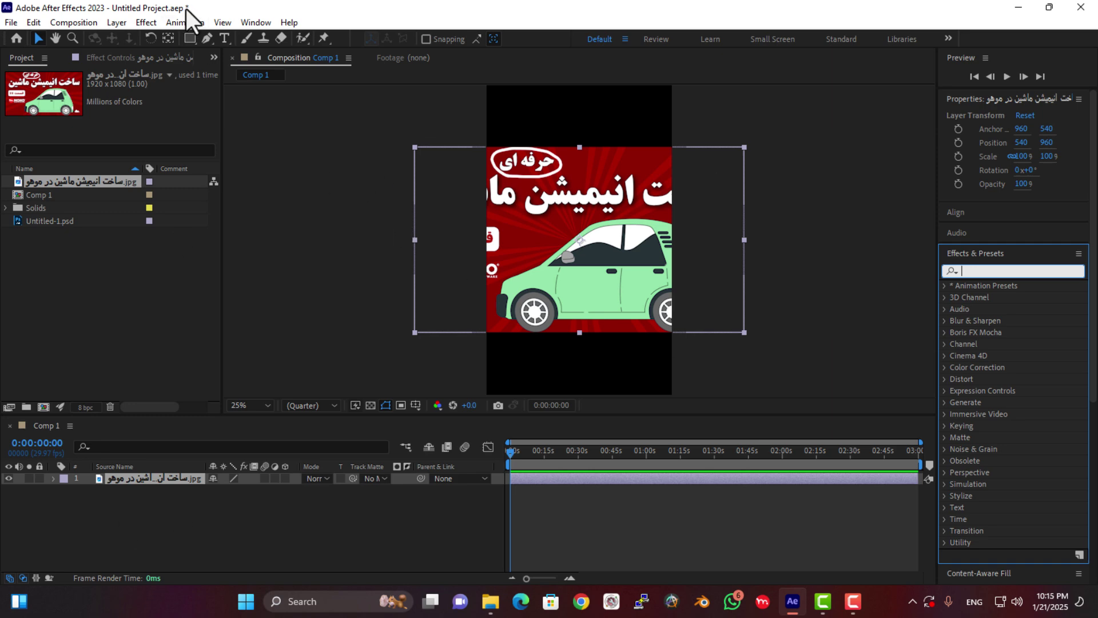
- Select the car image layer and examine the animation commands available for it, including Keyframe Assistant
click(147, 21)
mouse_move(174, 27)
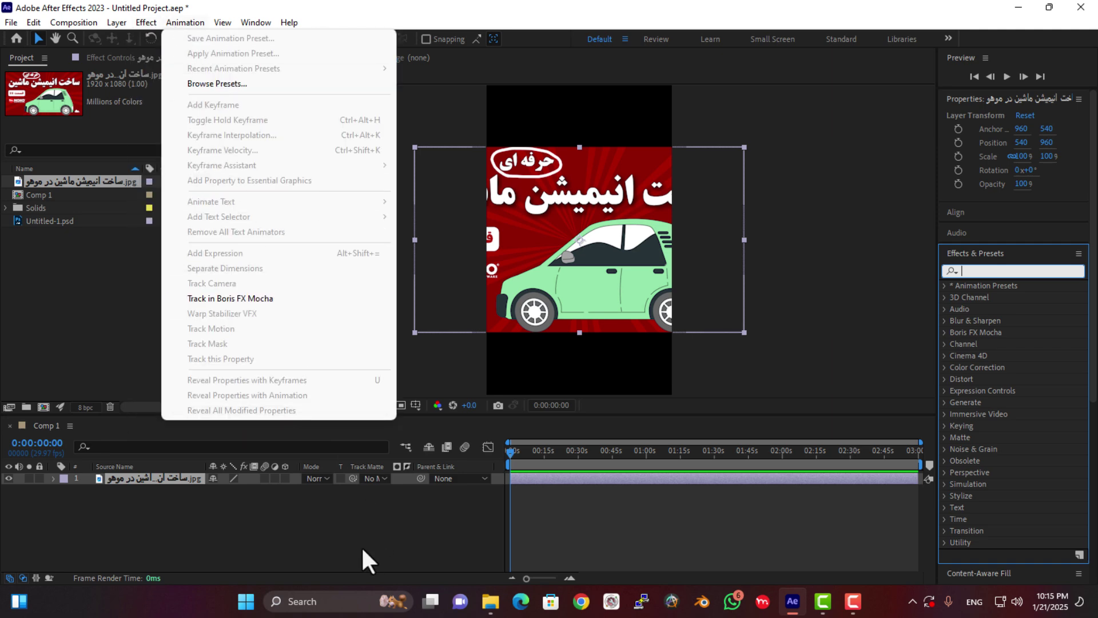
click(321, 527)
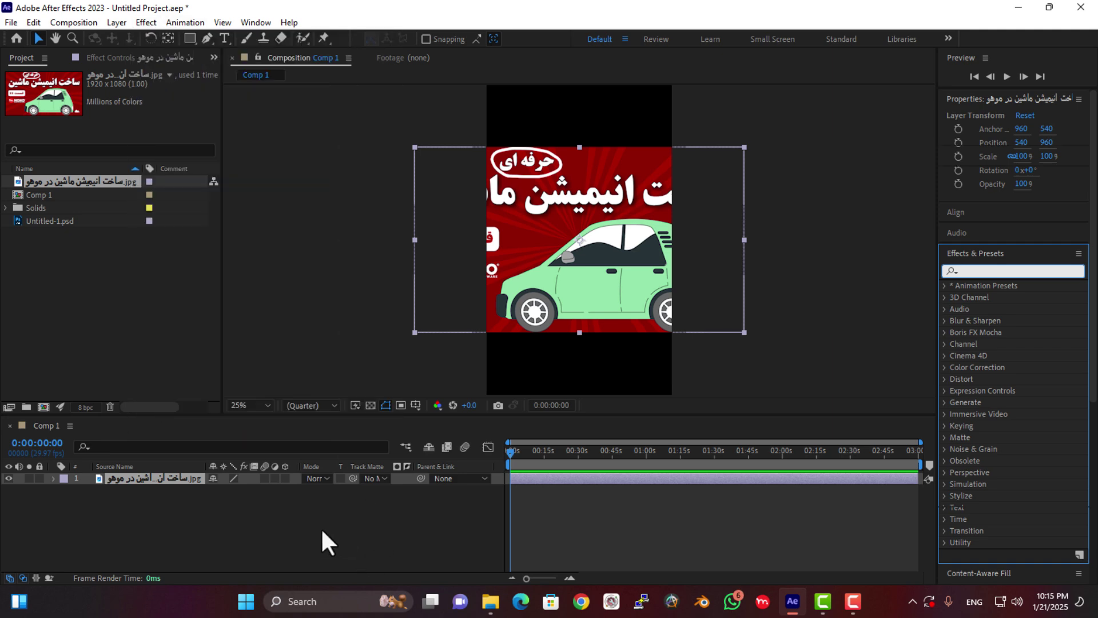
click(174, 478)
click(186, 22)
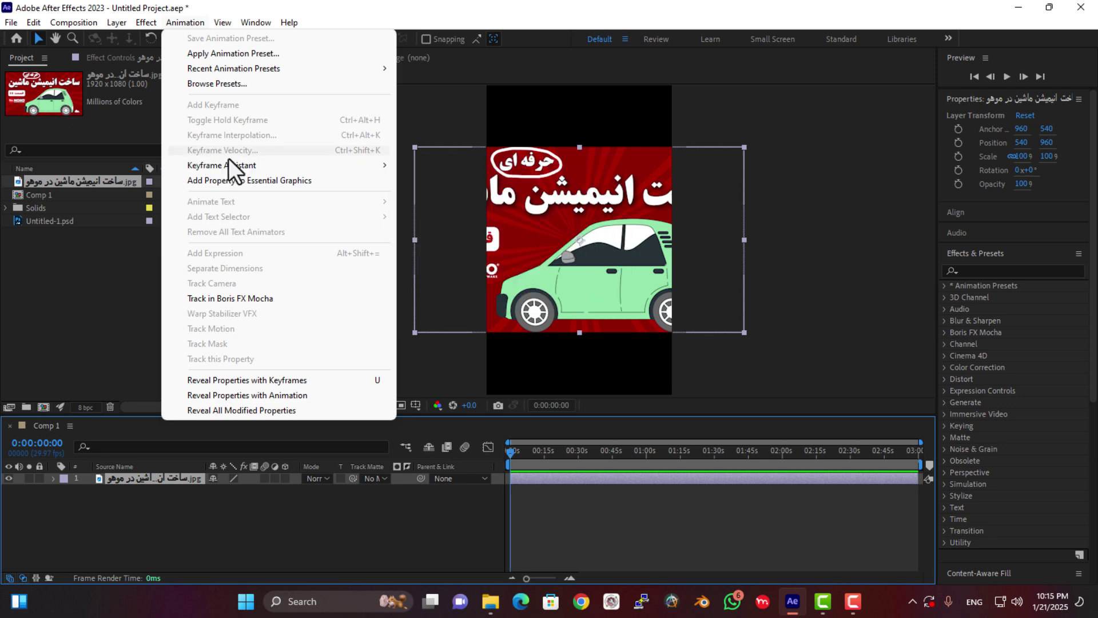
mouse_move(272, 163)
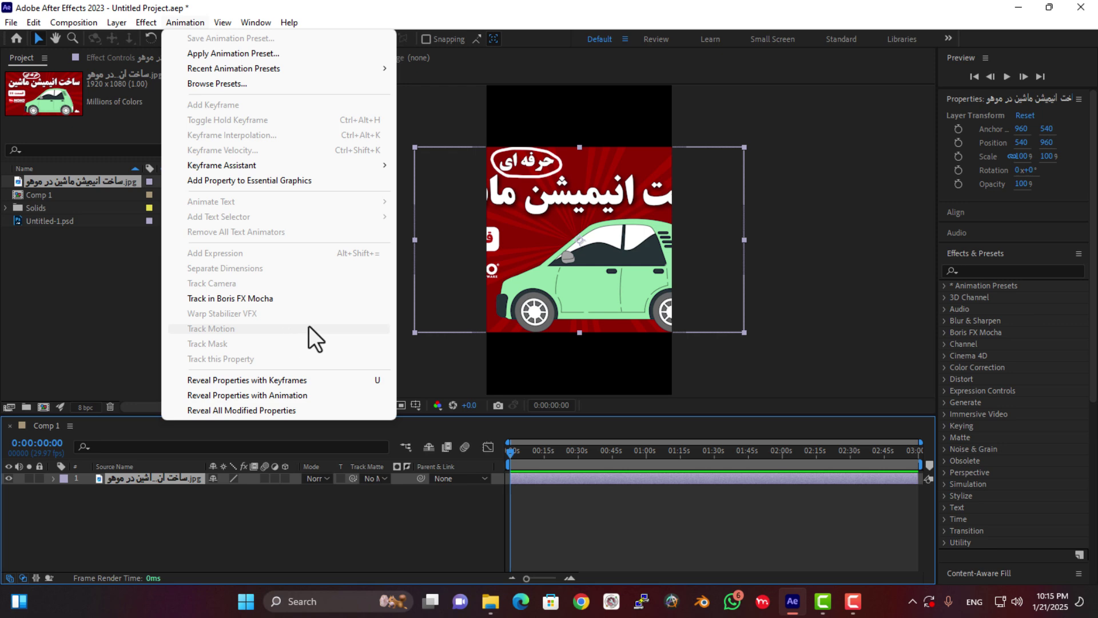
- Show the rulers around the composition view and toggle the guides off and back on
mouse_move(225, 22)
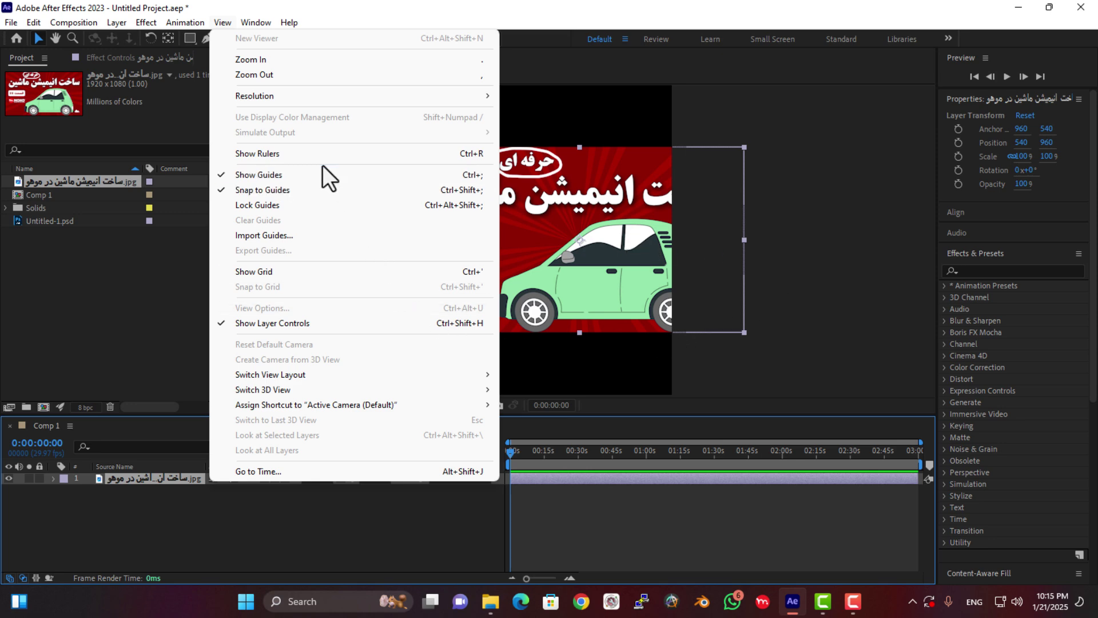
click(306, 156)
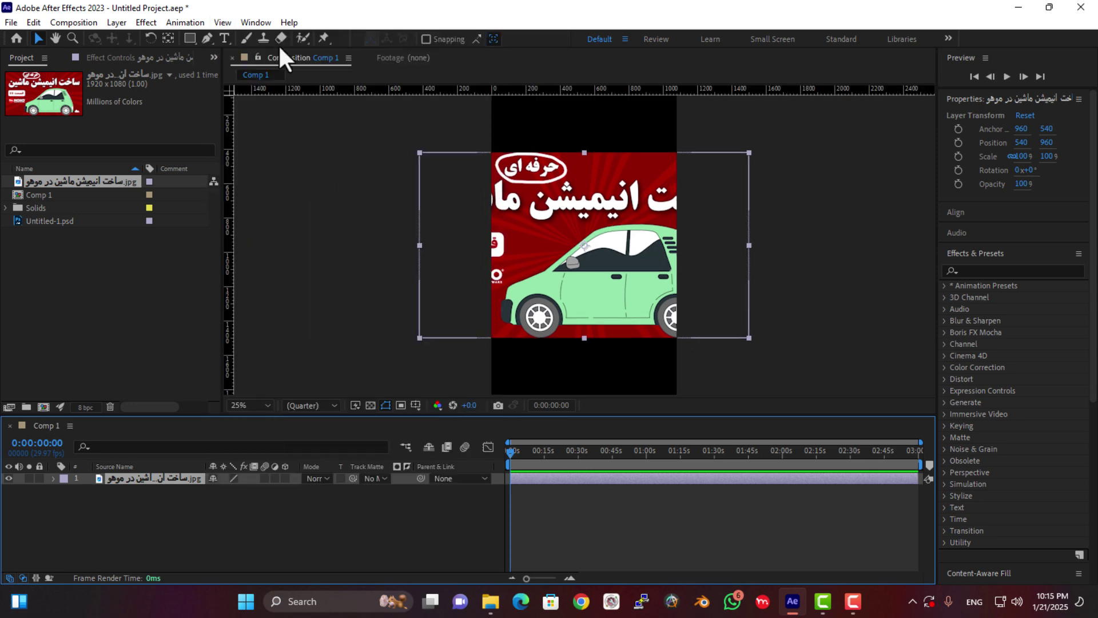
click(223, 22)
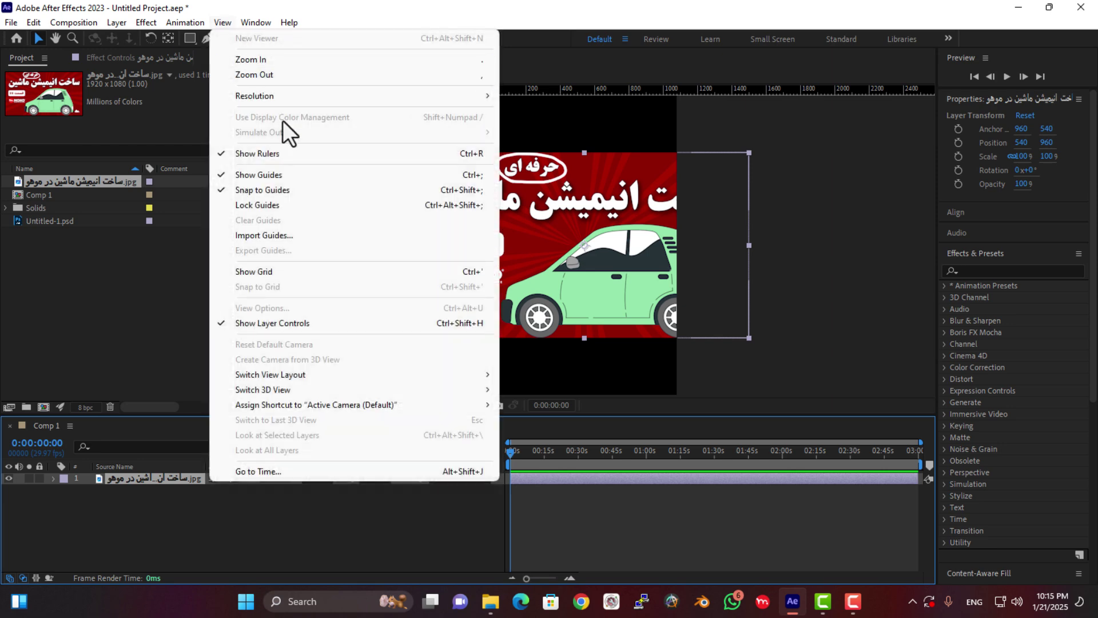
click(276, 175)
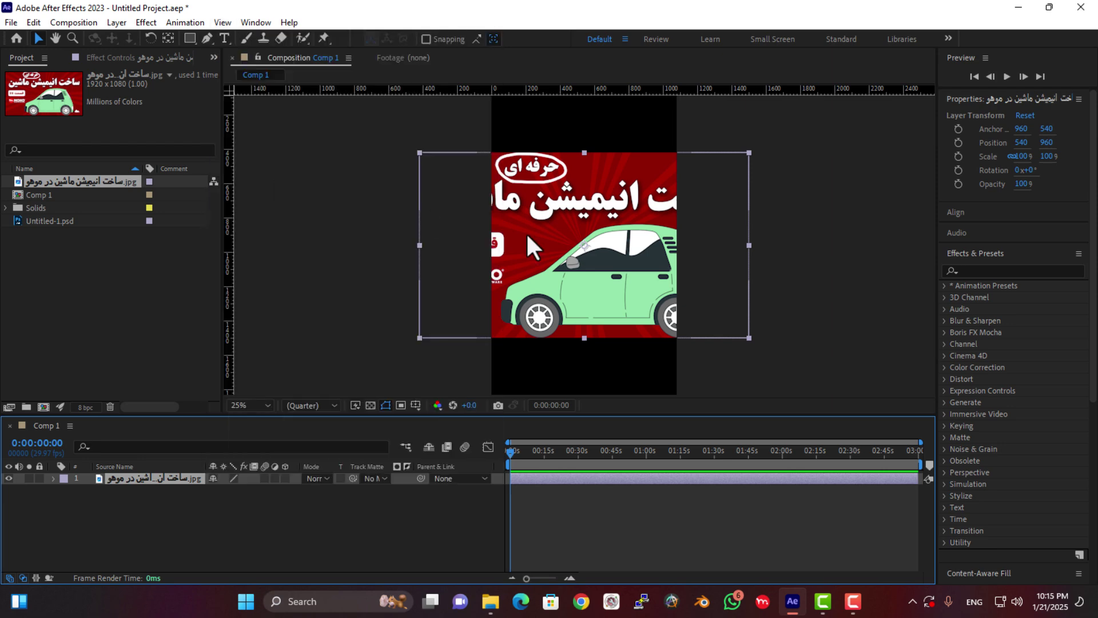
click(222, 22)
click(278, 171)
- Show the grid over the composition and hide it again
click(222, 22)
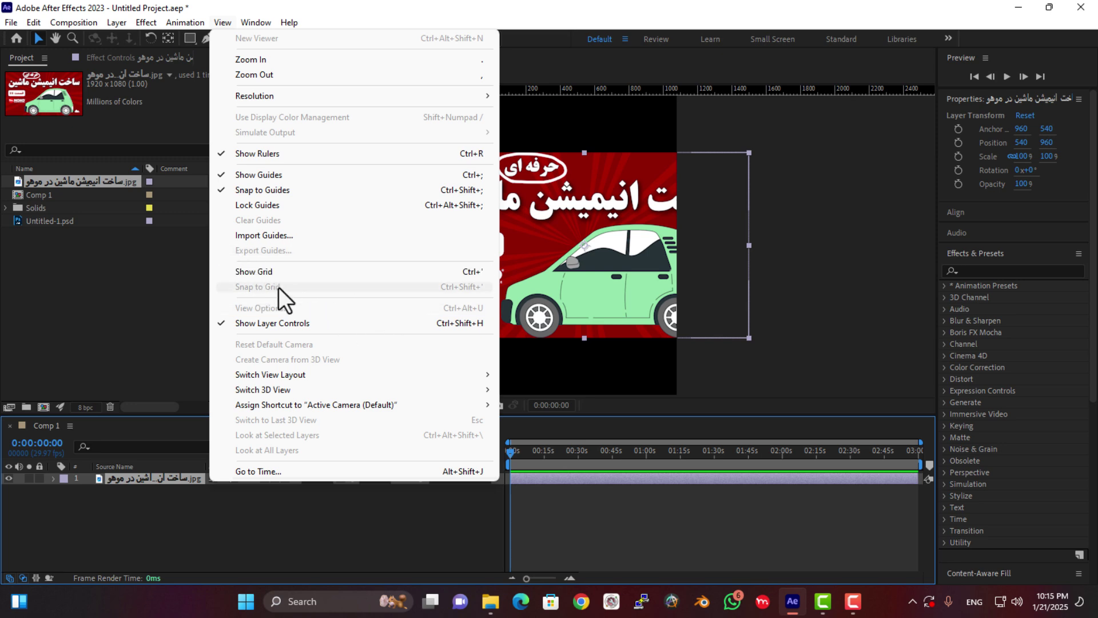
click(264, 271)
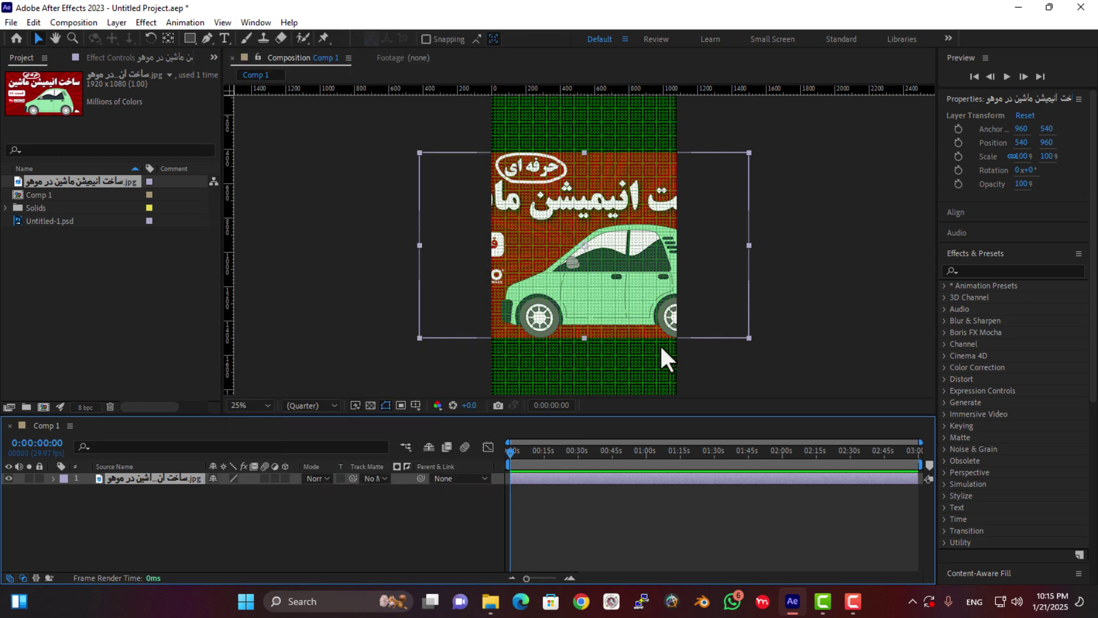
click(222, 21)
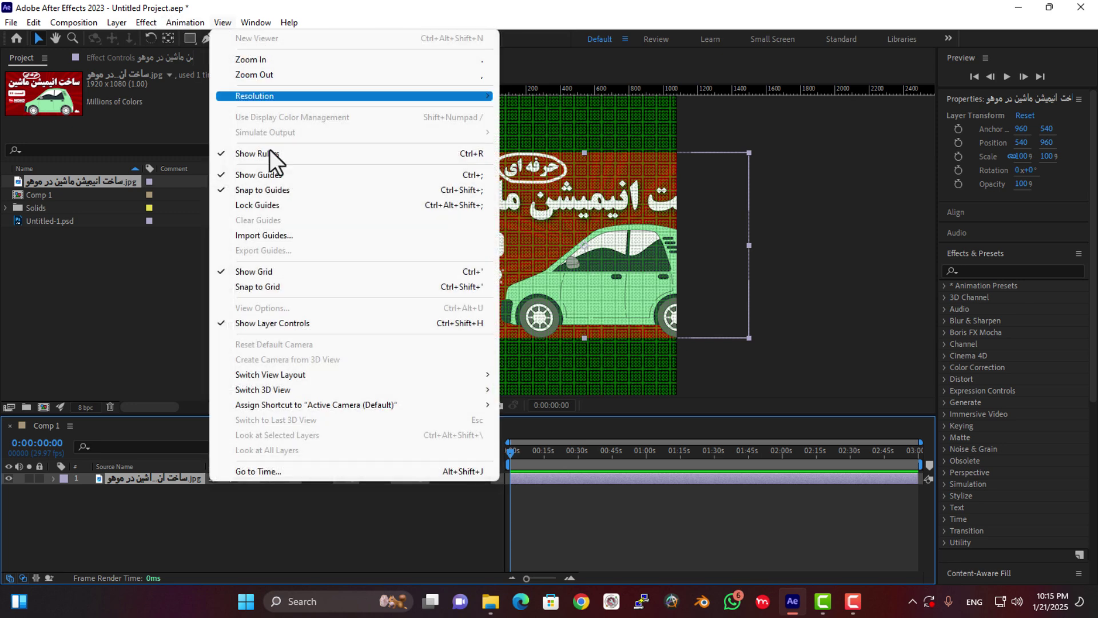
click(301, 275)
- Examine the new layer types and the Camera Settings dialog, cancelling it without creating a camera
click(249, 23)
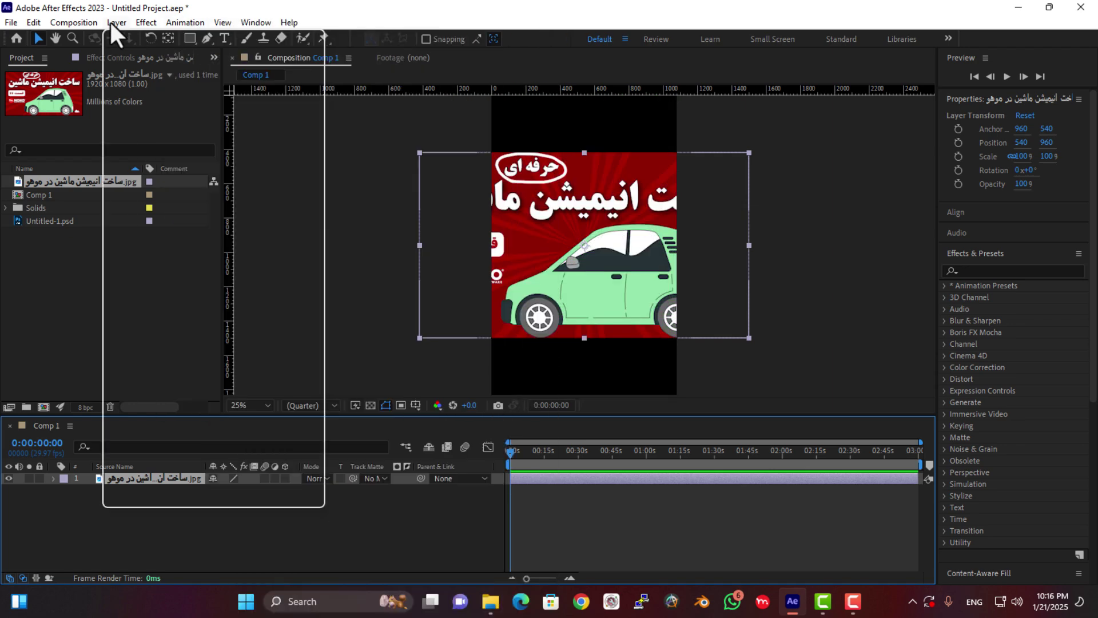
mouse_move(207, 19)
mouse_move(106, 28)
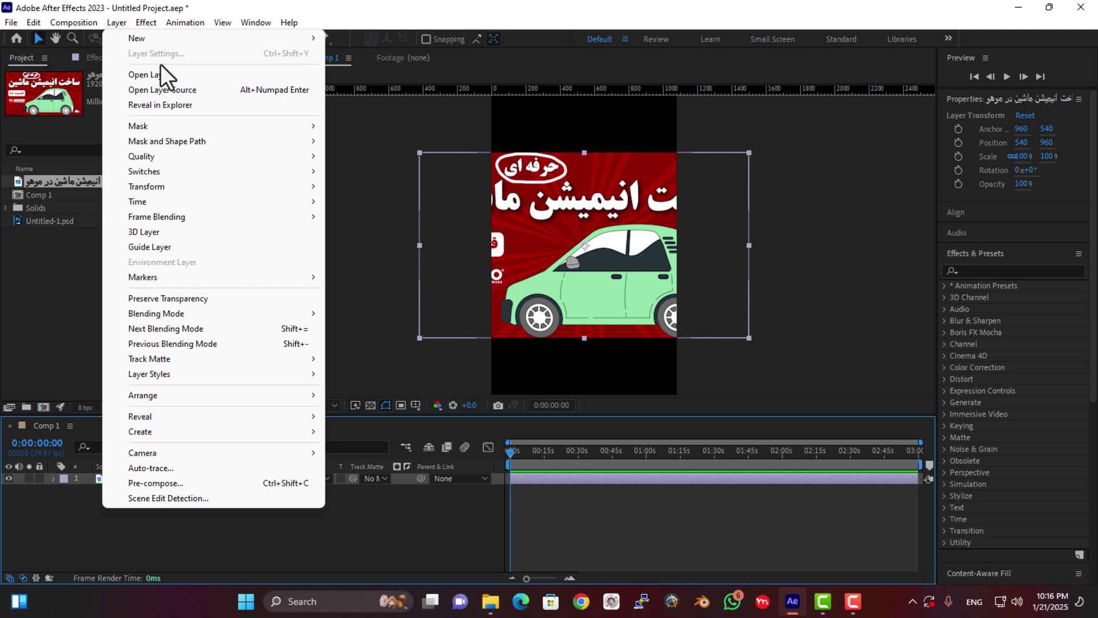
mouse_move(170, 39)
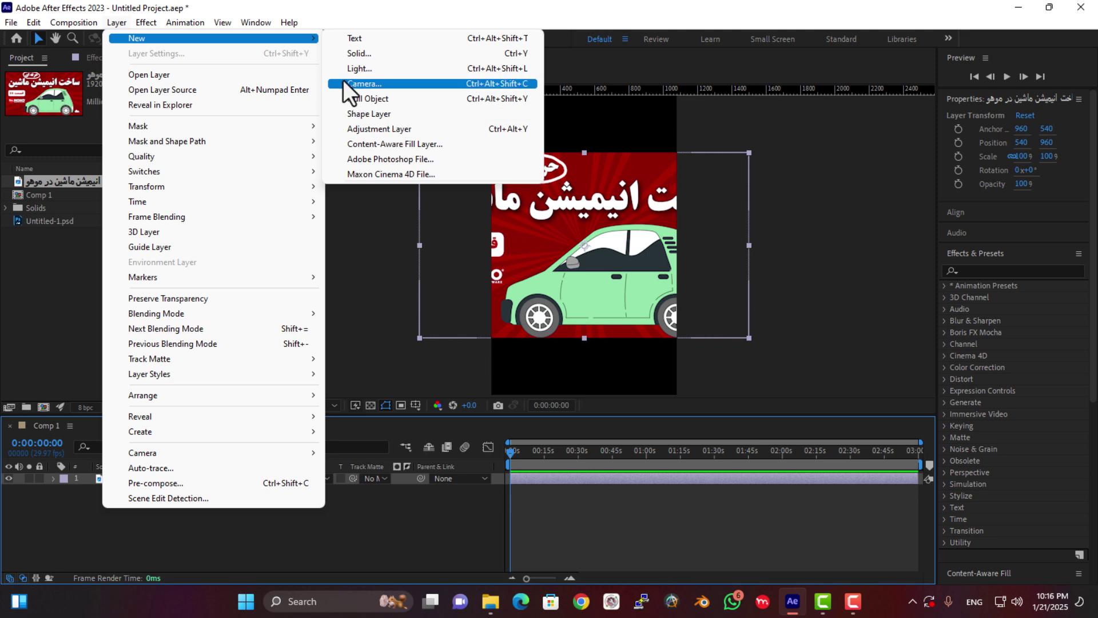
key(Escape)
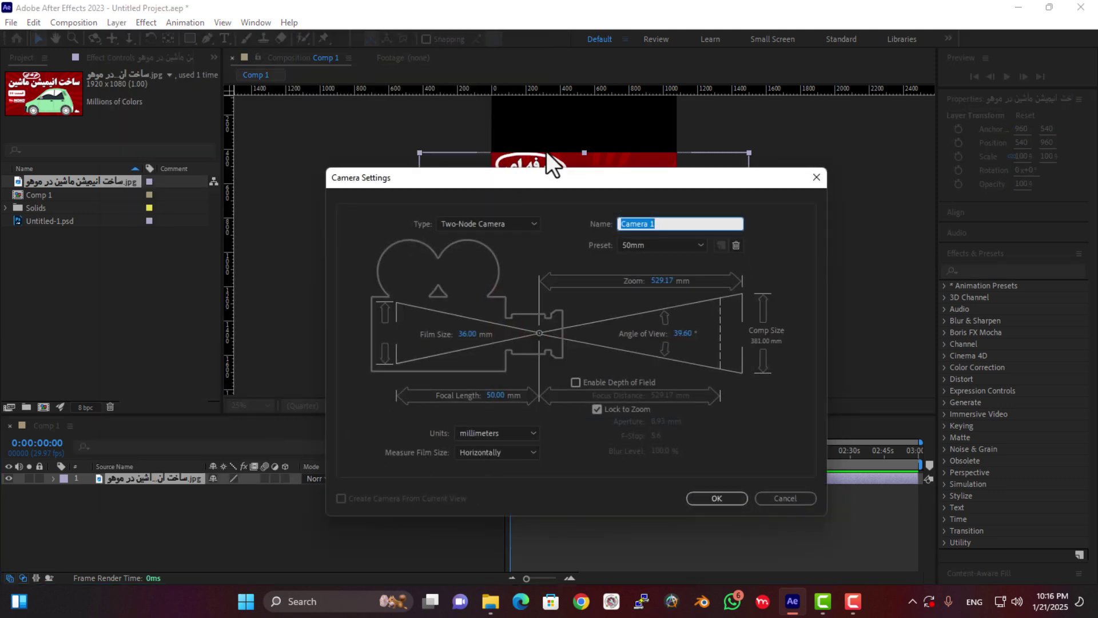
drag(568, 176, 402, 154)
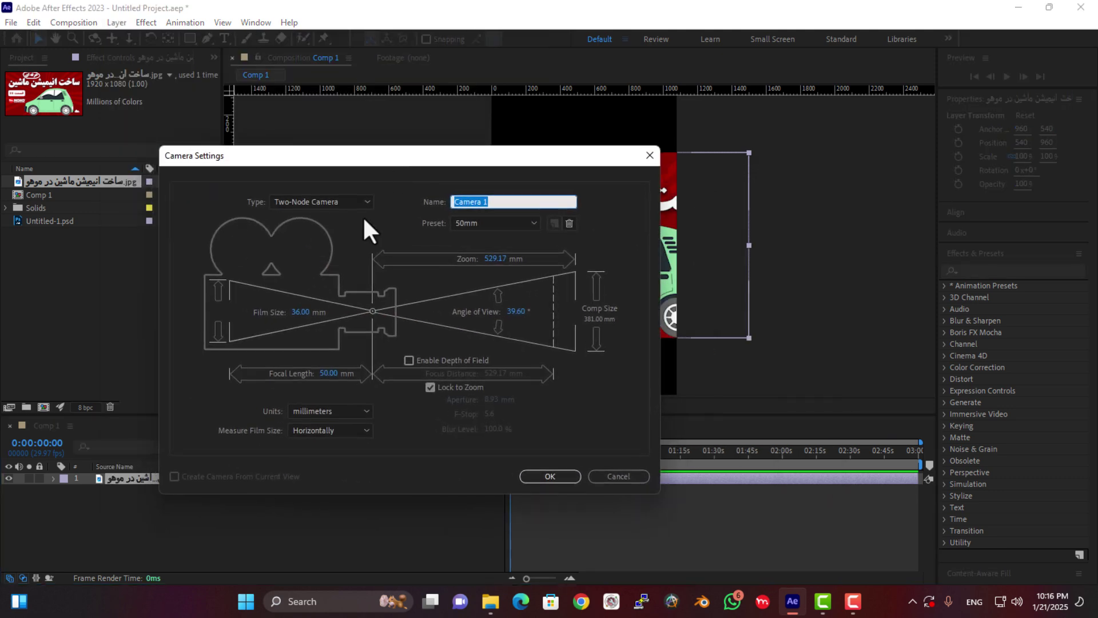
click(621, 476)
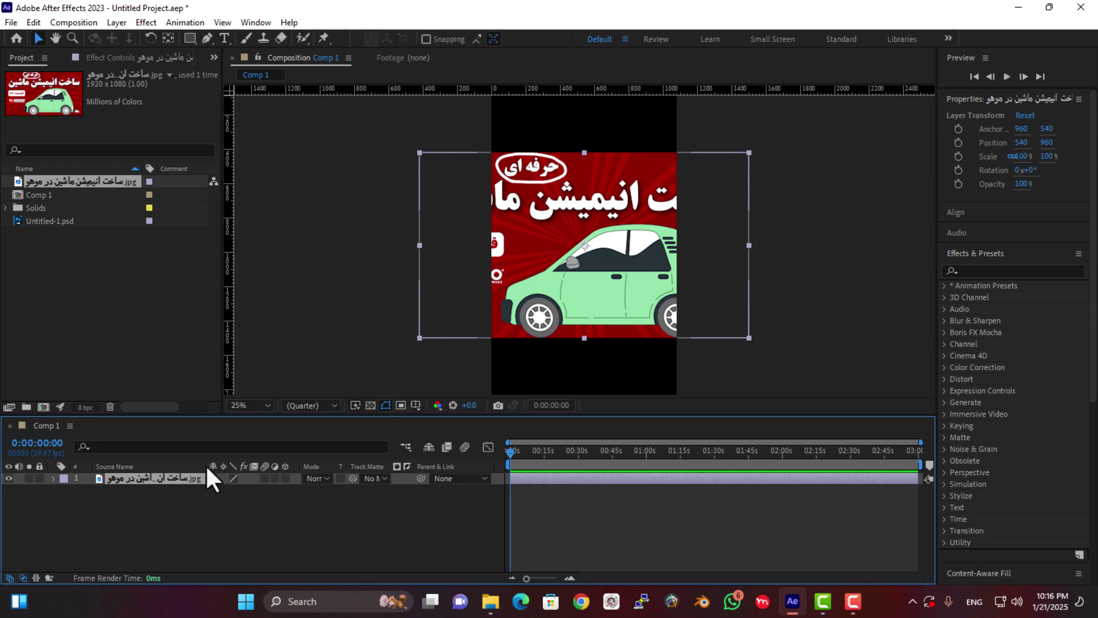
- Examine which panels can be shown or hidden and which workspace commands are available
click(255, 22)
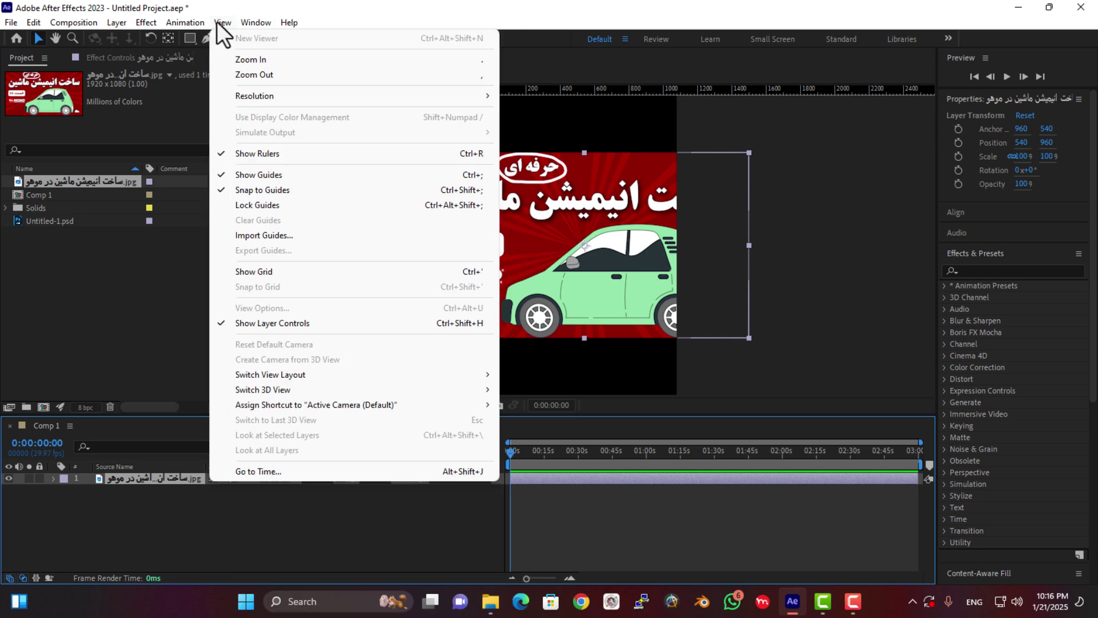
click(173, 370)
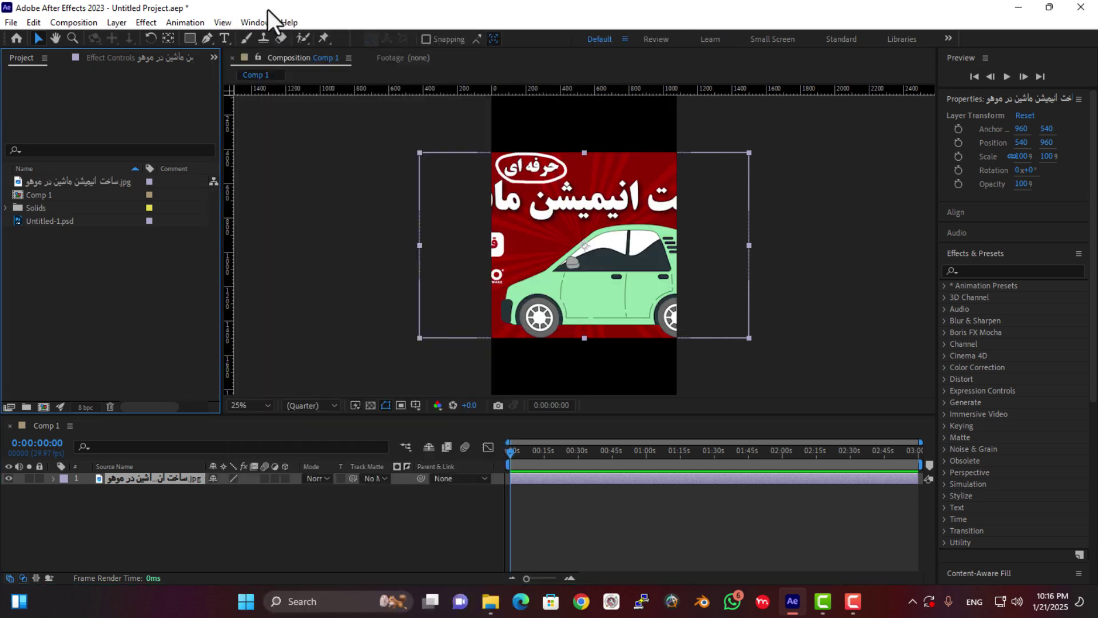
click(288, 23)
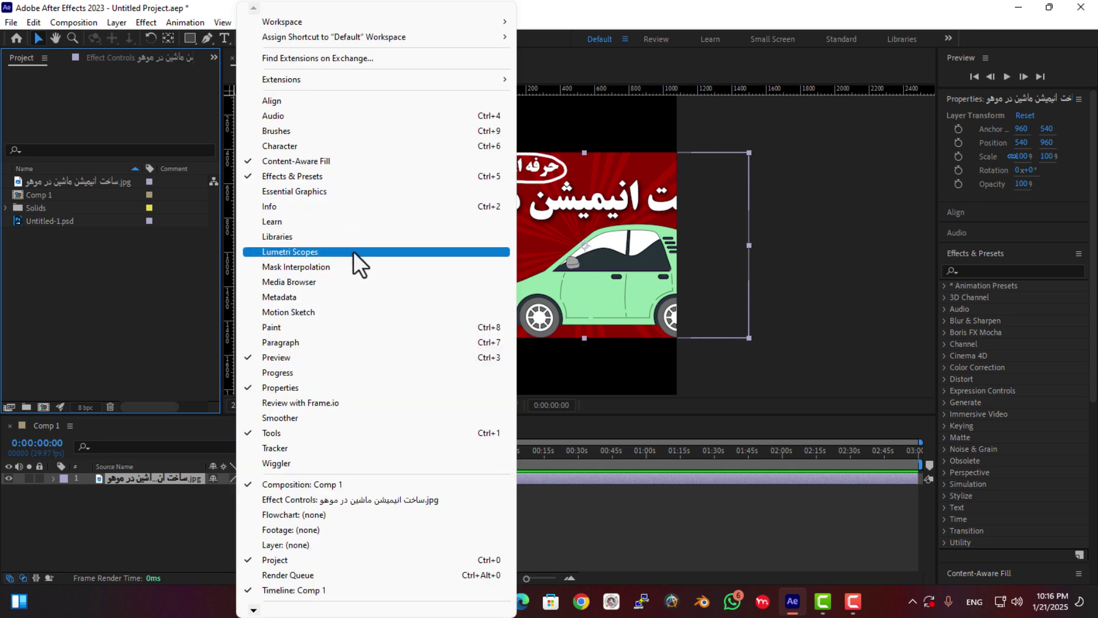
click(252, 19)
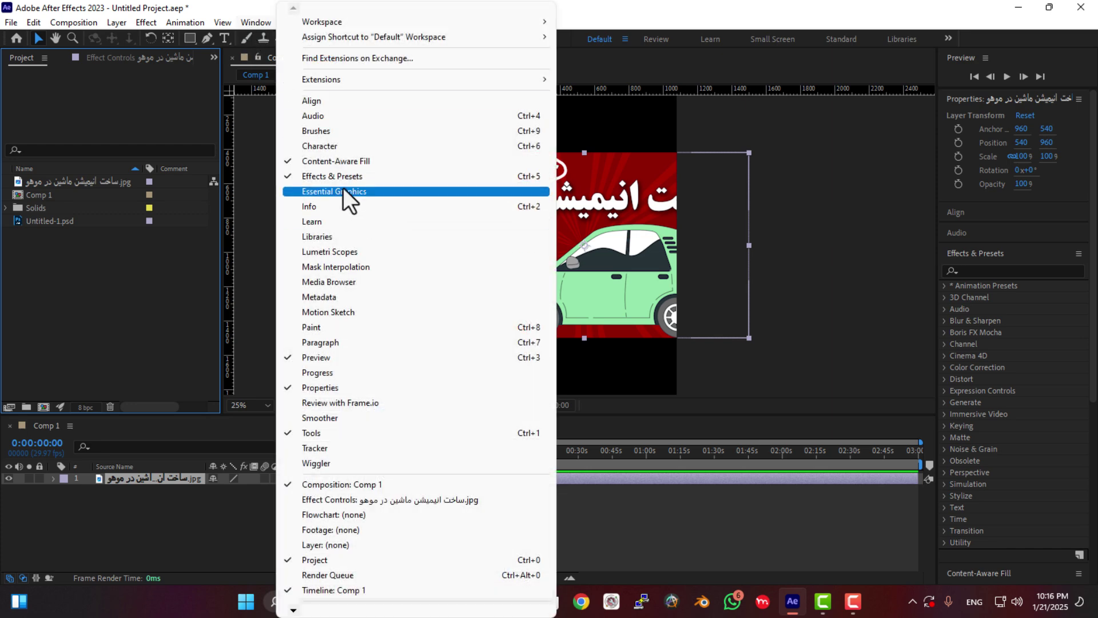
click(242, 20)
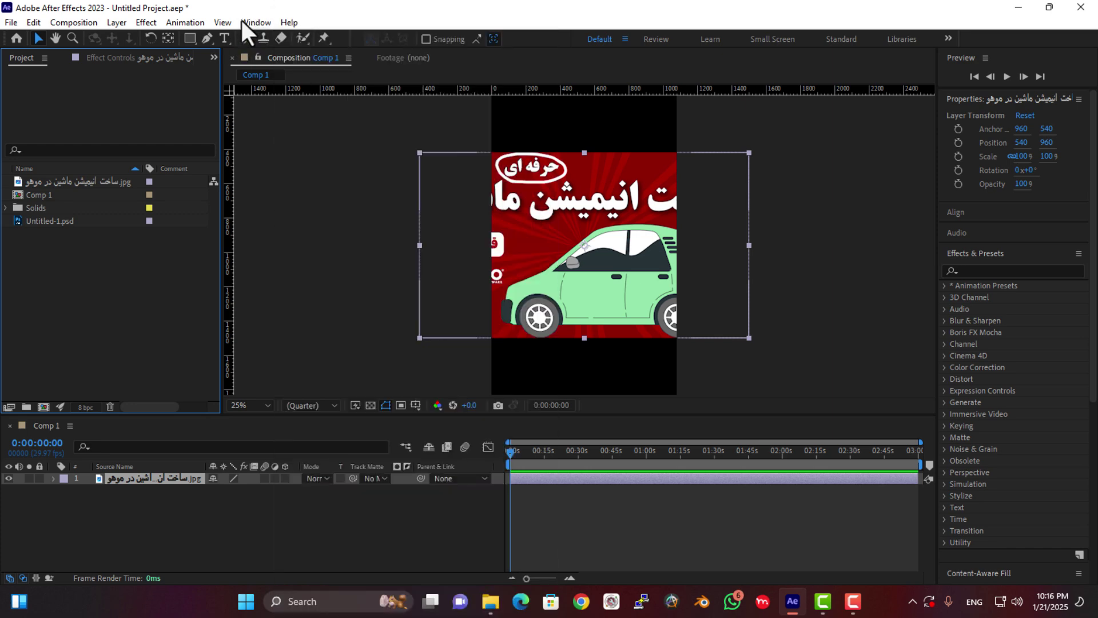
click(256, 19)
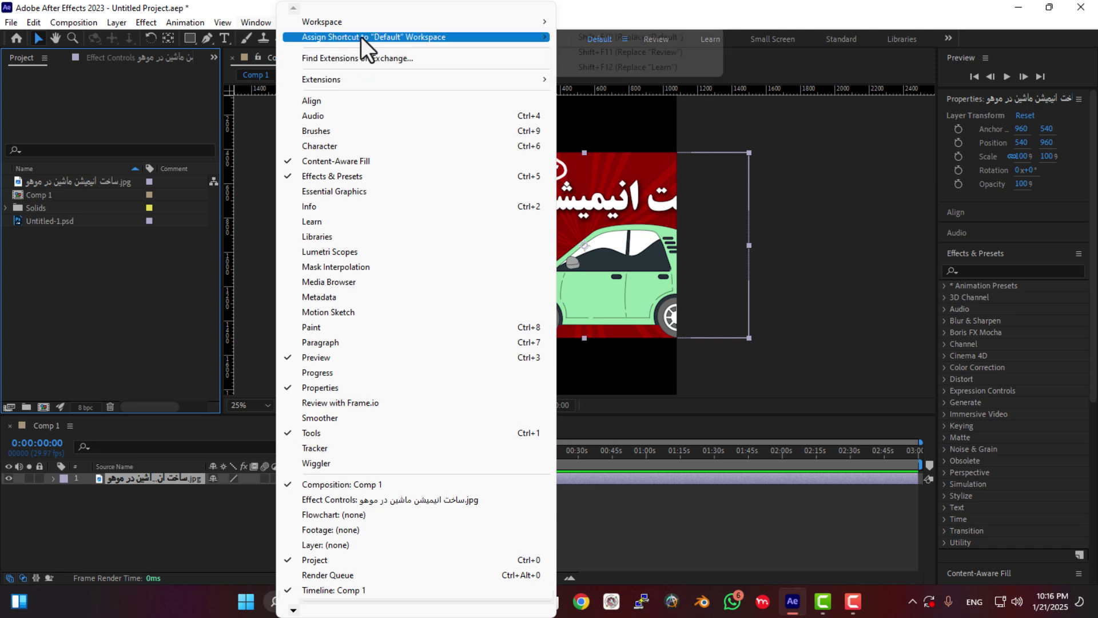
mouse_move(330, 26)
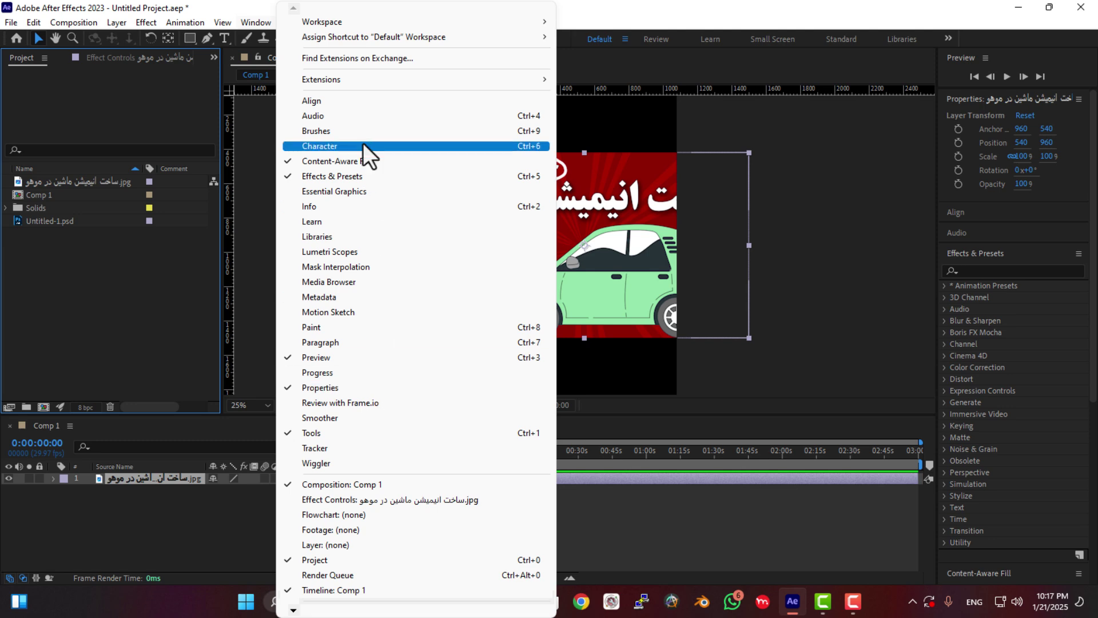
click(248, 3)
click(268, 20)
key(F10)
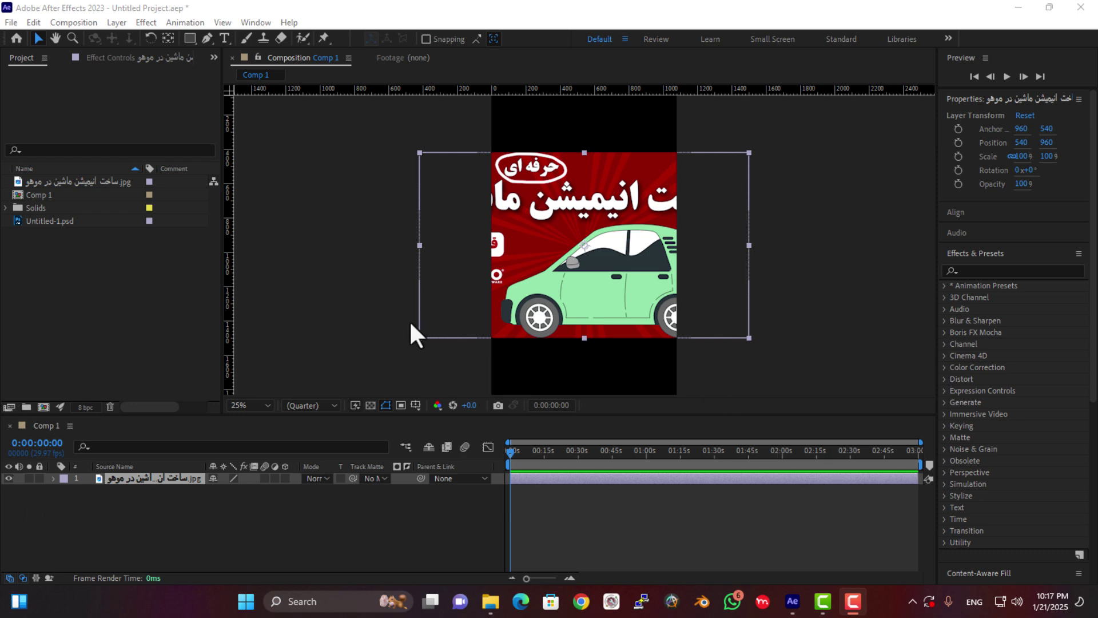
click(251, 23)
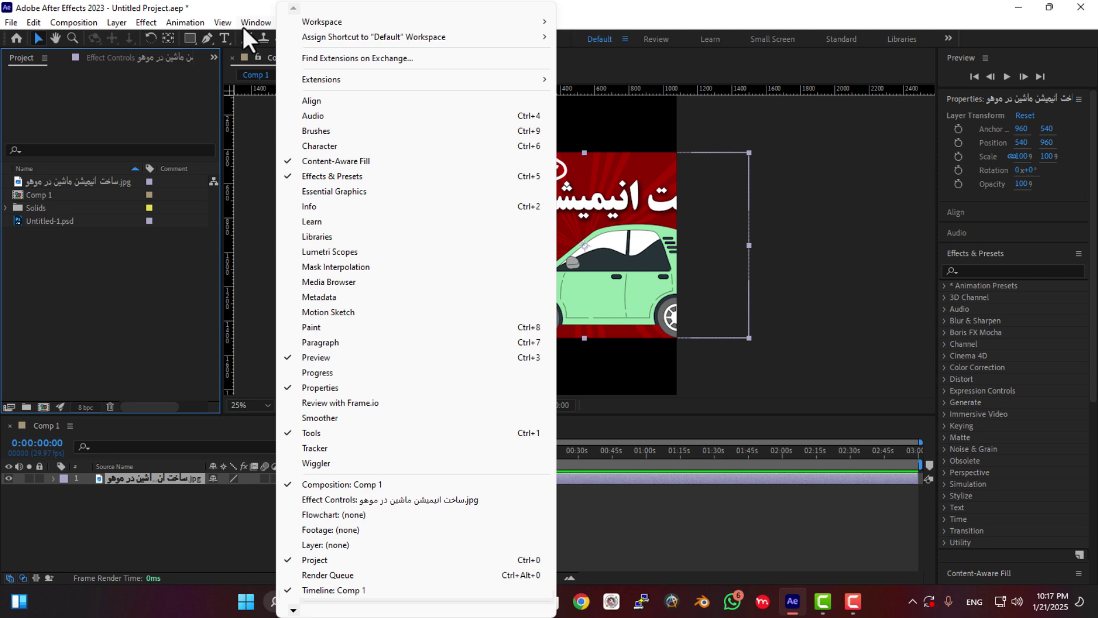
click(242, 25)
click(247, 24)
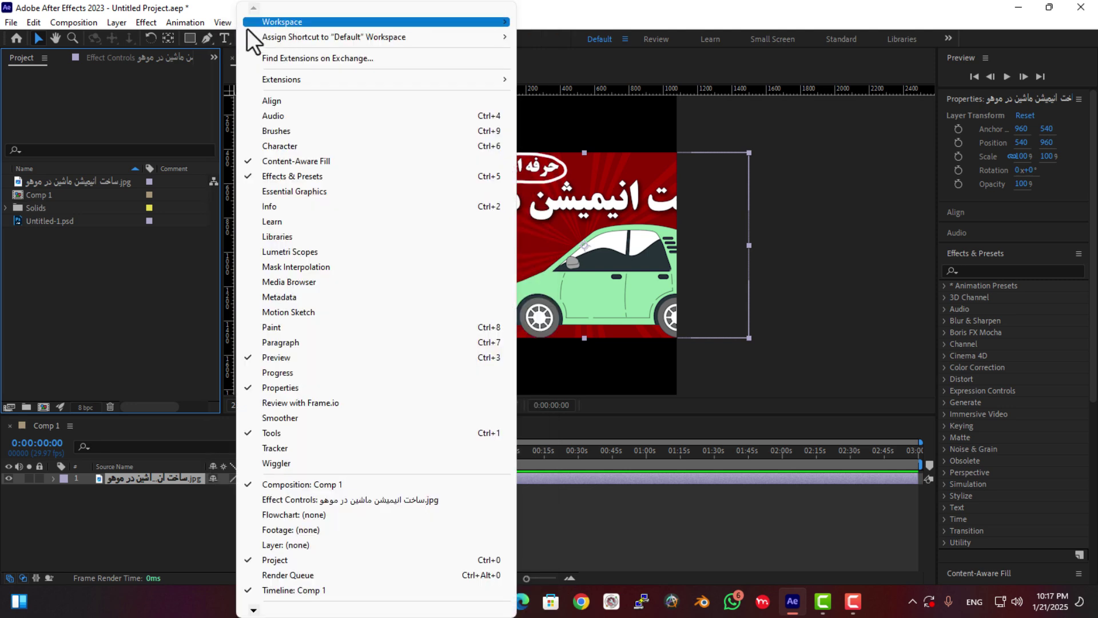
click(139, 273)
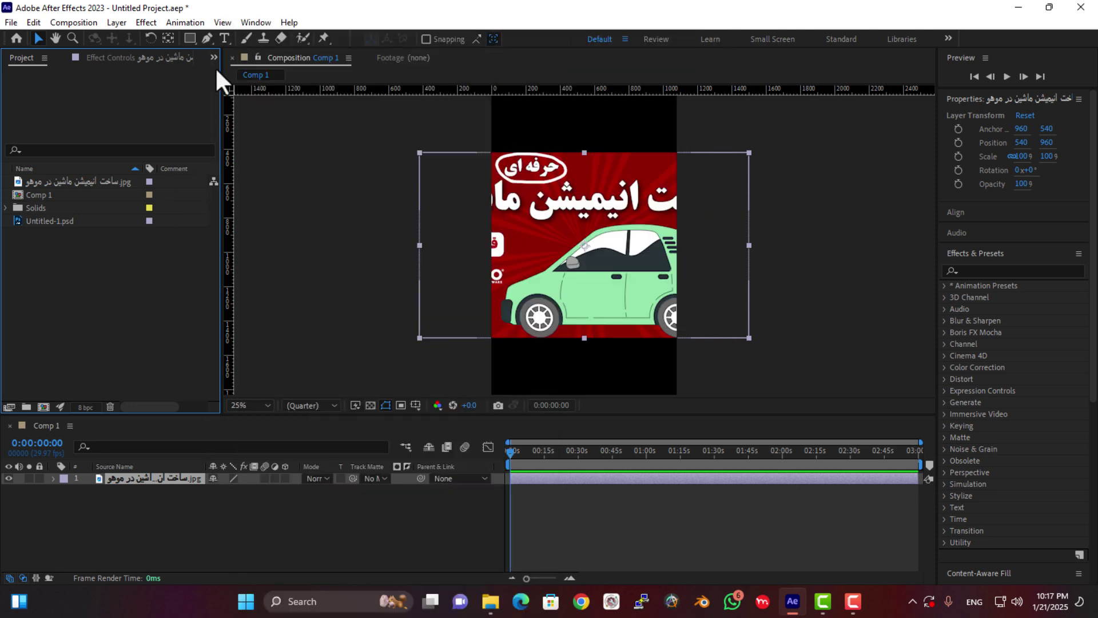
click(264, 26)
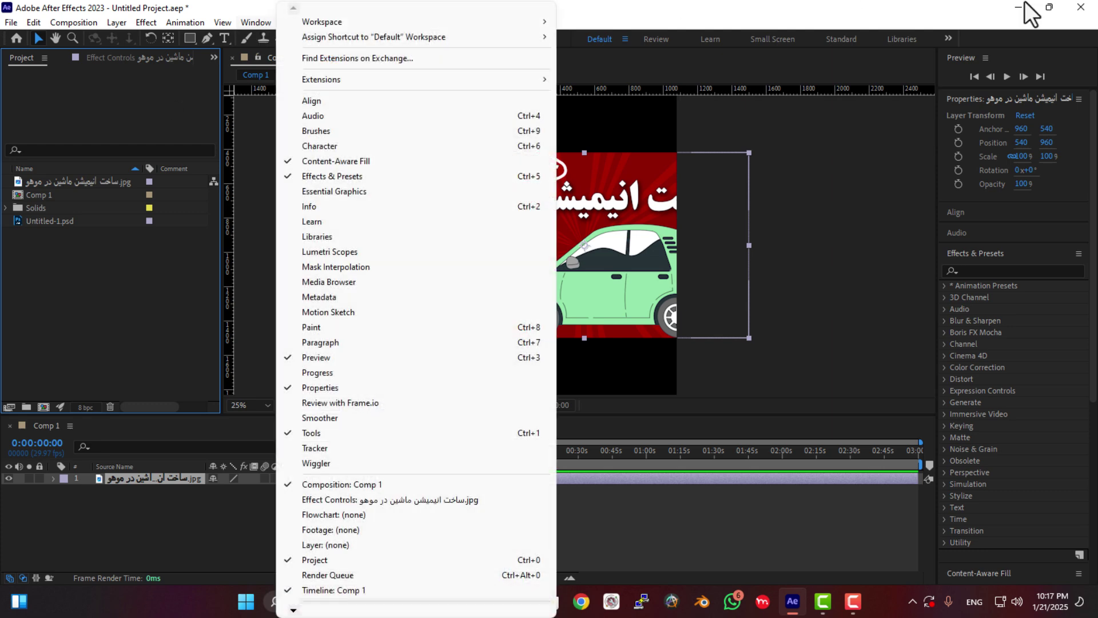
- Switch the interface layout to the Paint workspace
mouse_move(185, 23)
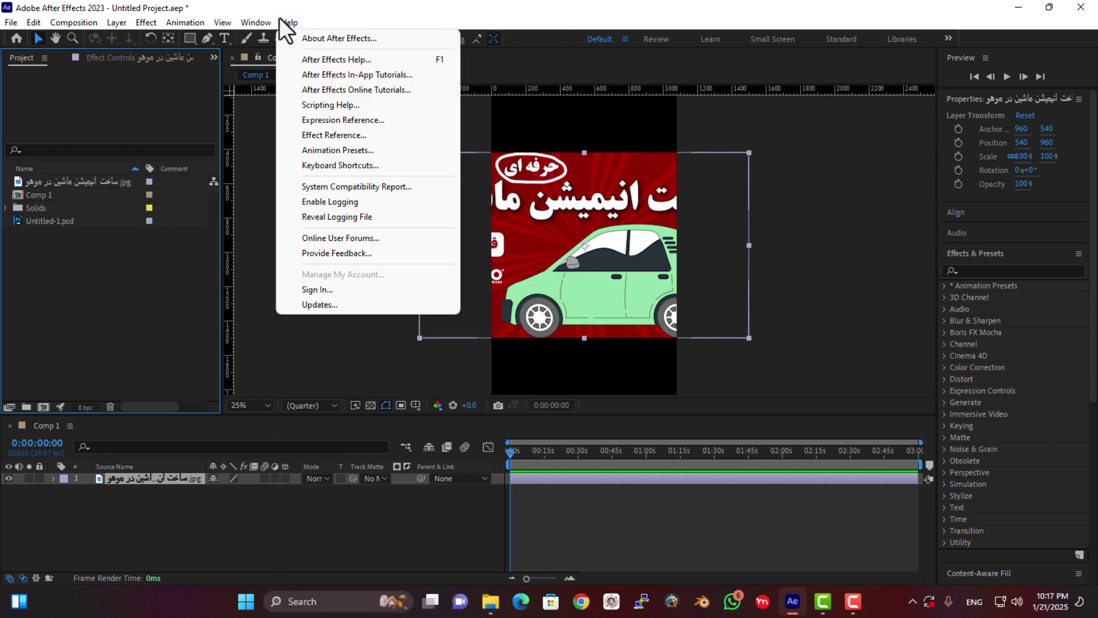
mouse_move(246, 23)
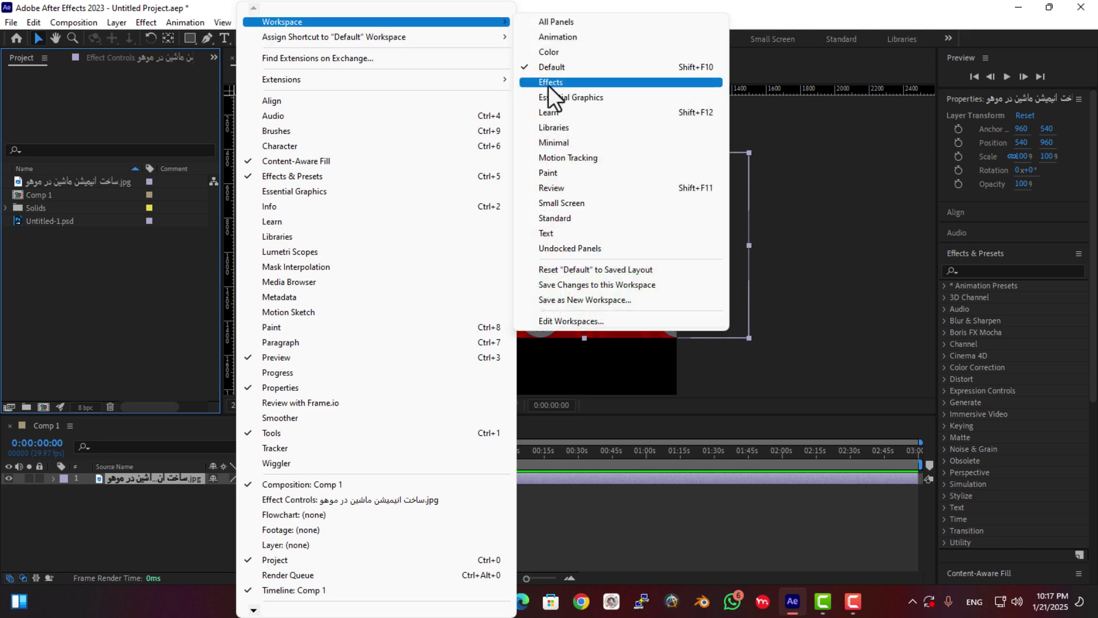
click(566, 174)
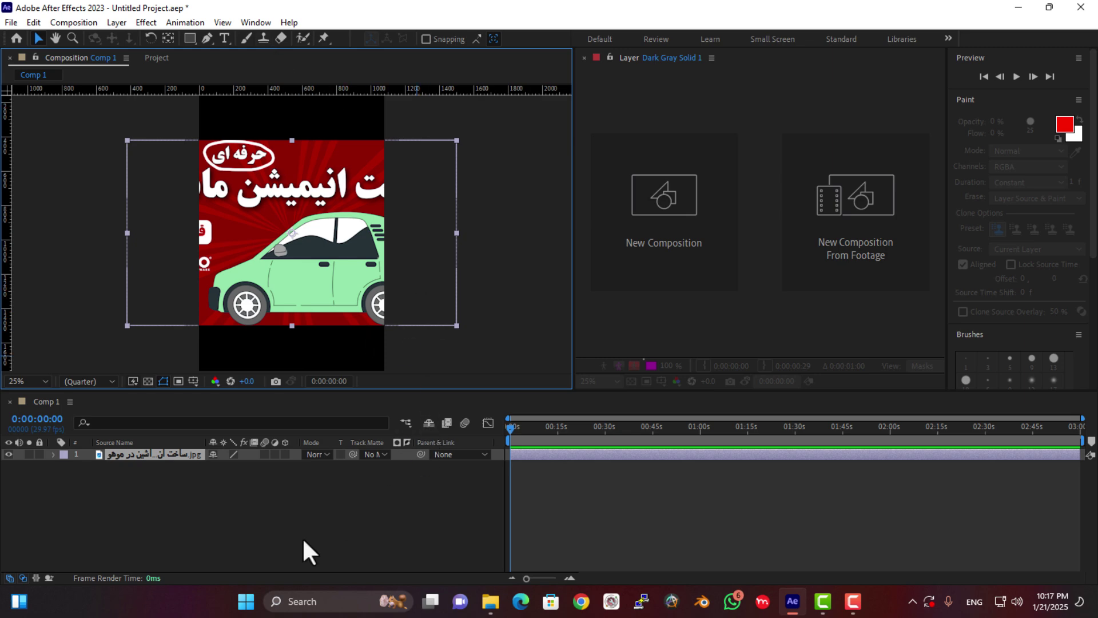
- Switch the interface layout to the Animation workspace
click(256, 22)
mouse_move(466, 38)
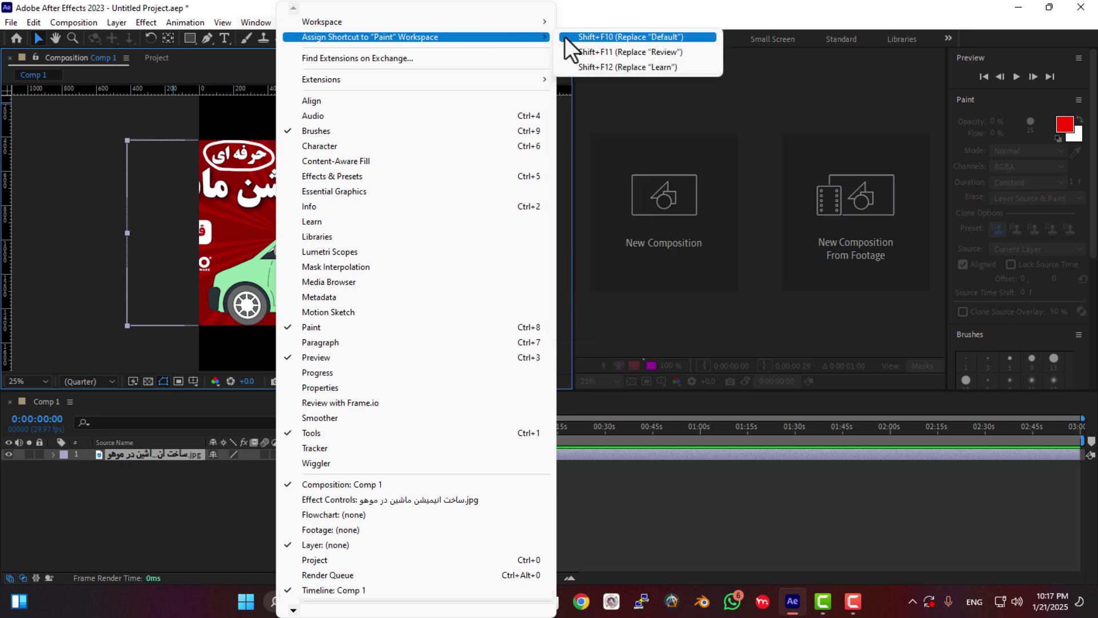
mouse_move(506, 23)
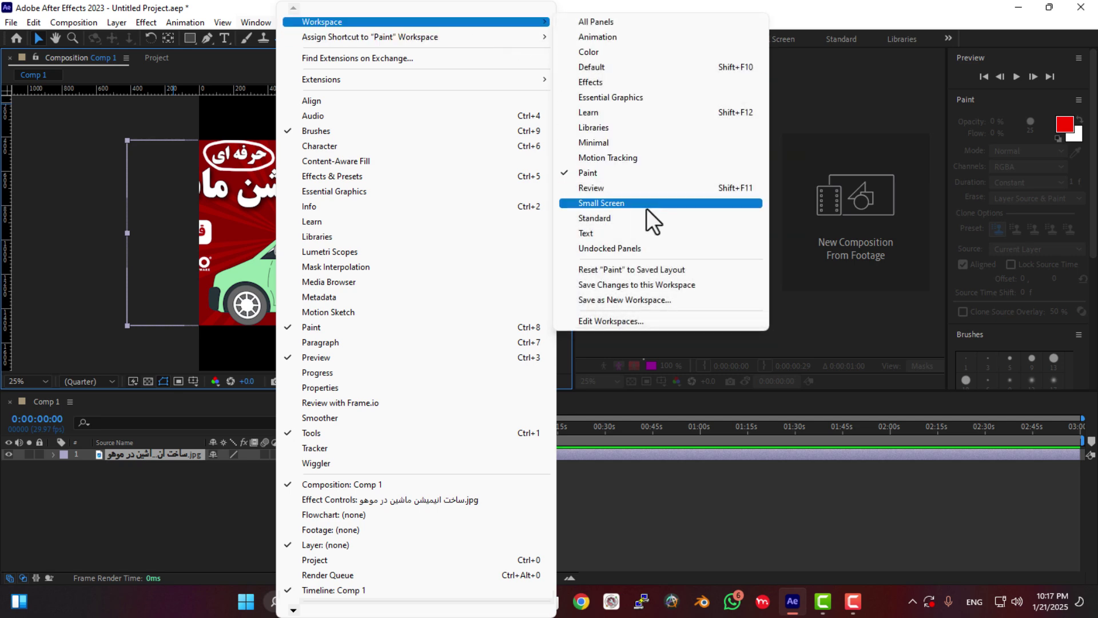
click(620, 38)
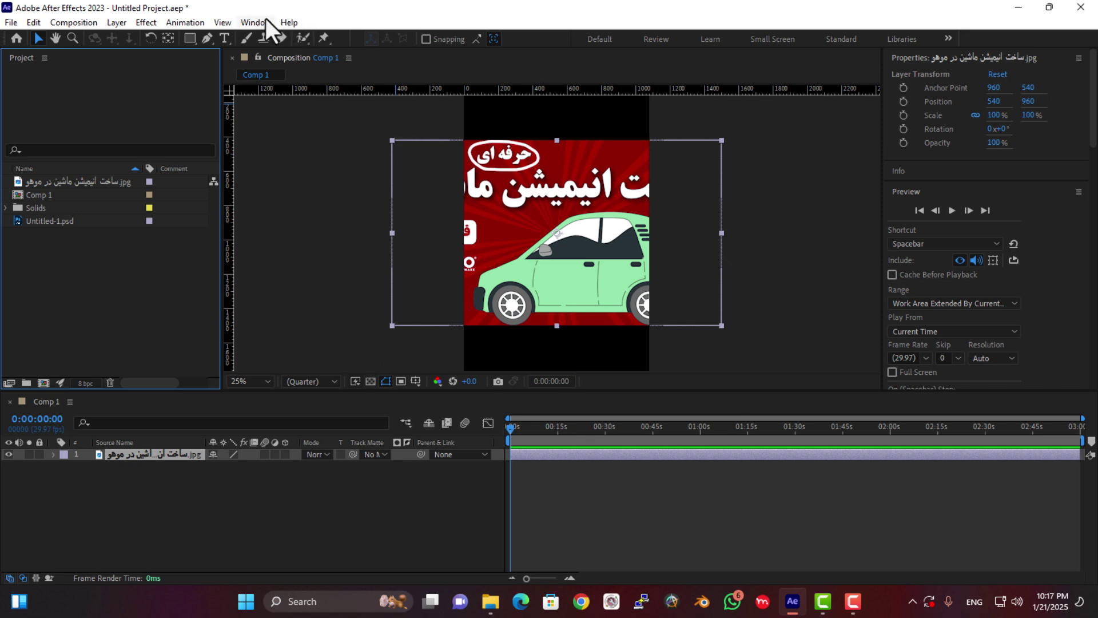
- Switch the interface layout to the Effects workspace
click(255, 21)
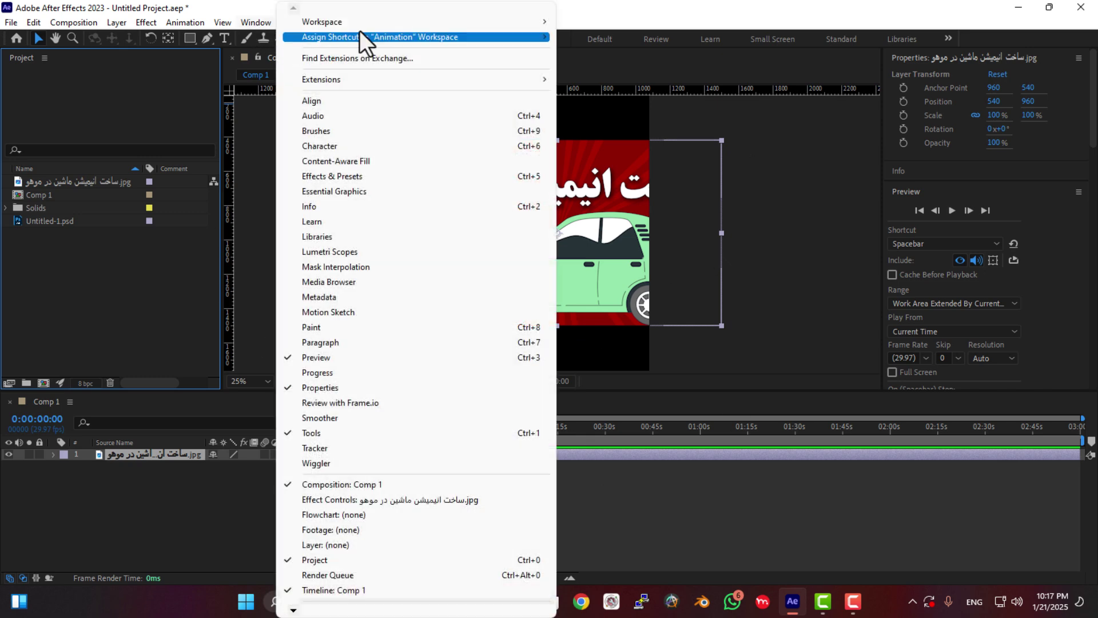
mouse_move(434, 22)
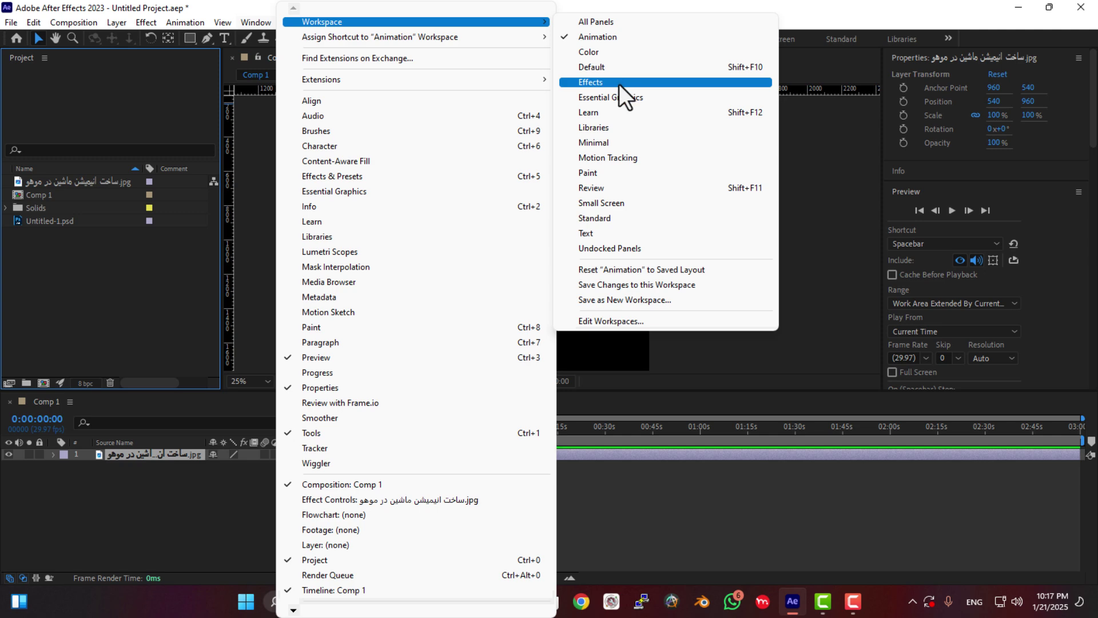
click(619, 84)
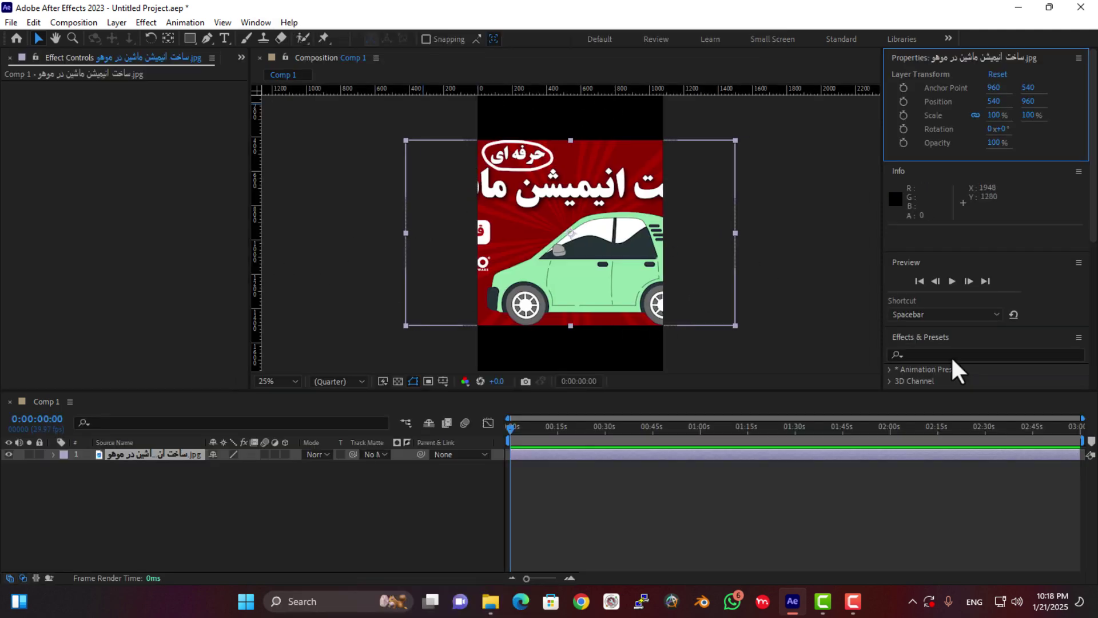
click(918, 342)
- Switch the interface layout to the Default workspace
click(255, 23)
mouse_move(368, 25)
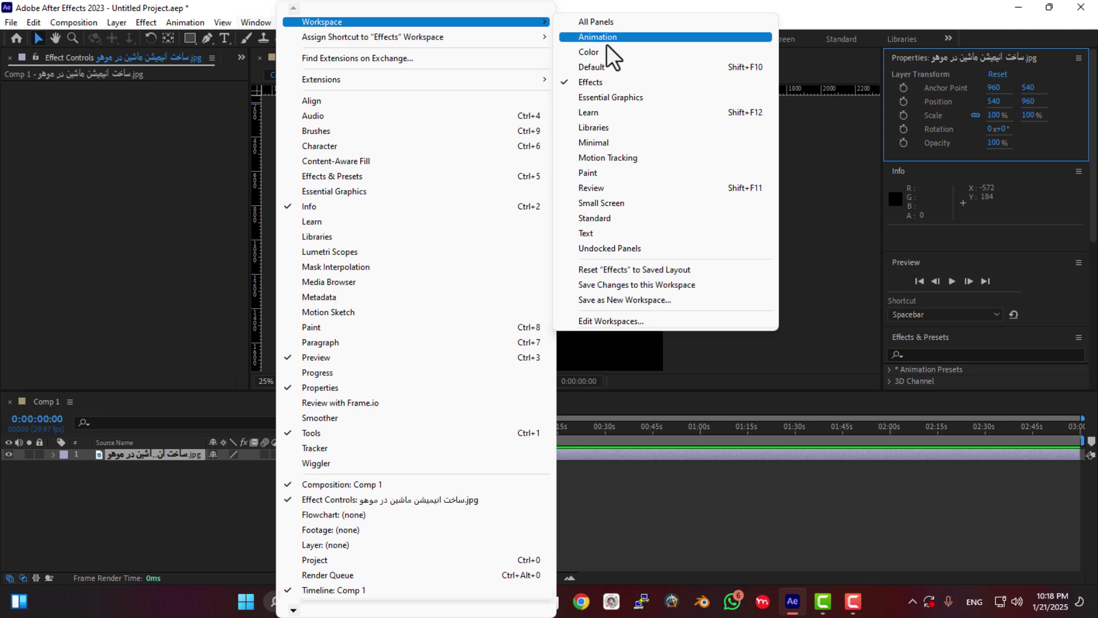
click(612, 64)
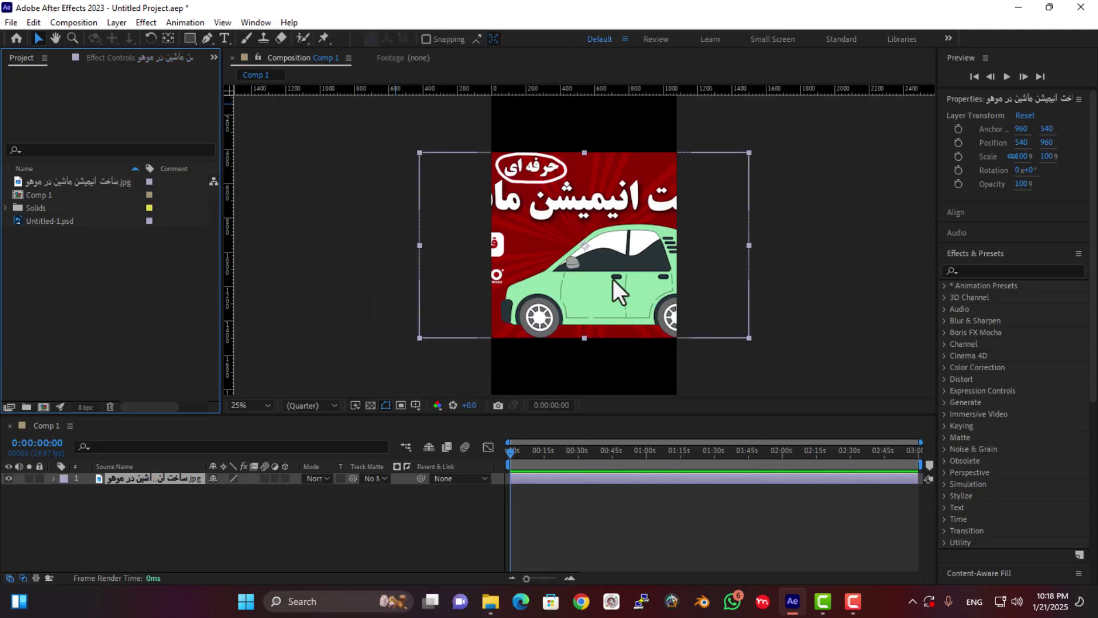
click(266, 23)
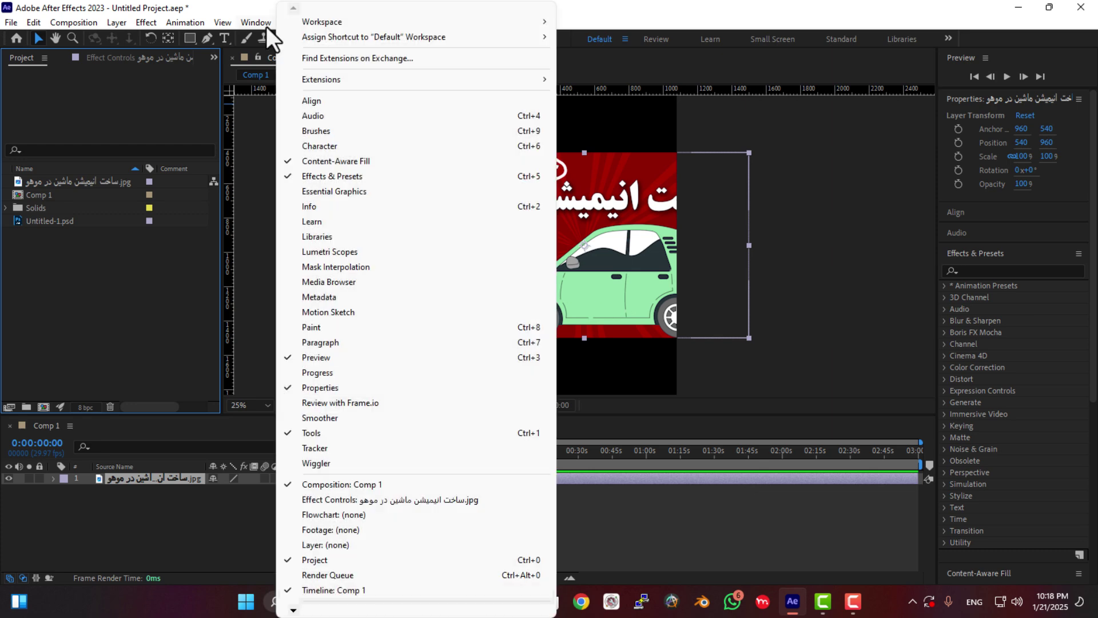
mouse_move(318, 21)
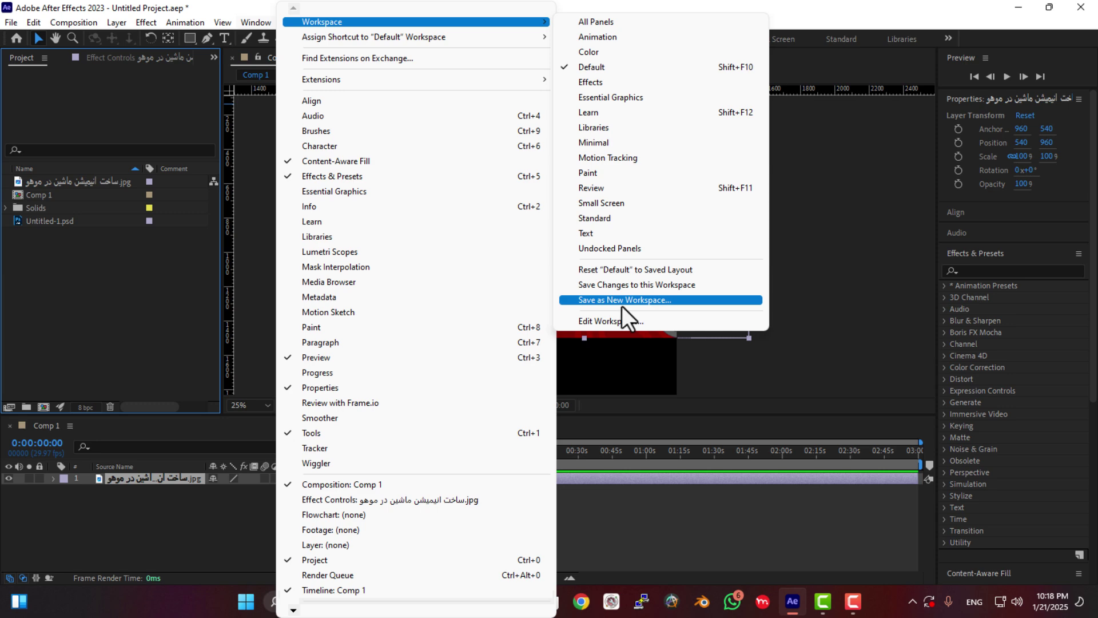
click(922, 248)
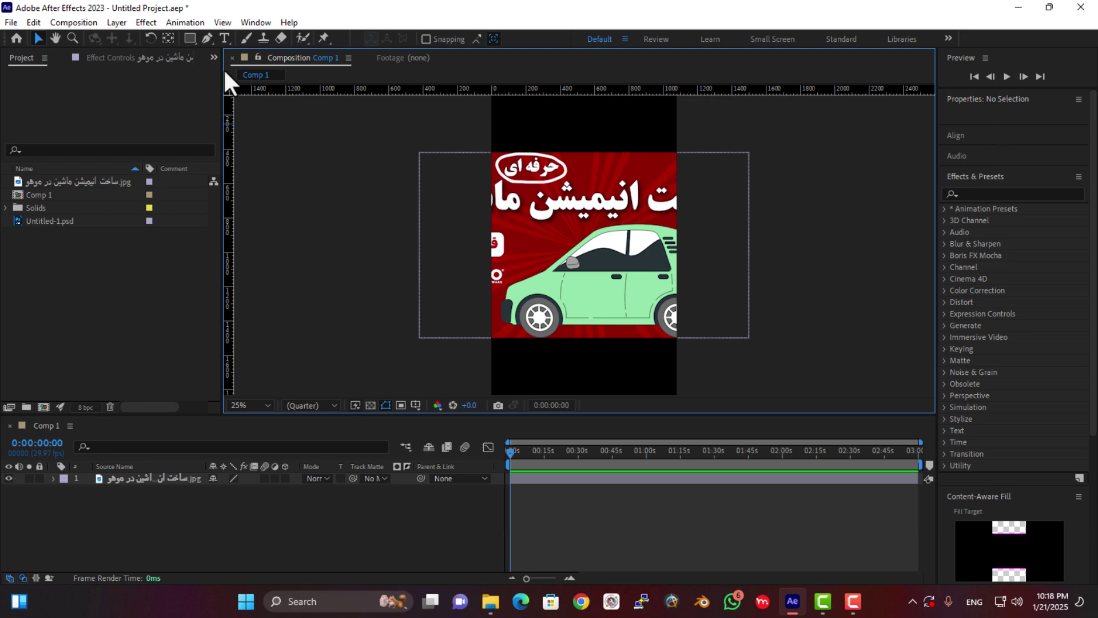
- Show the Brushes, Paint and Info panels in the Default workspace
click(255, 22)
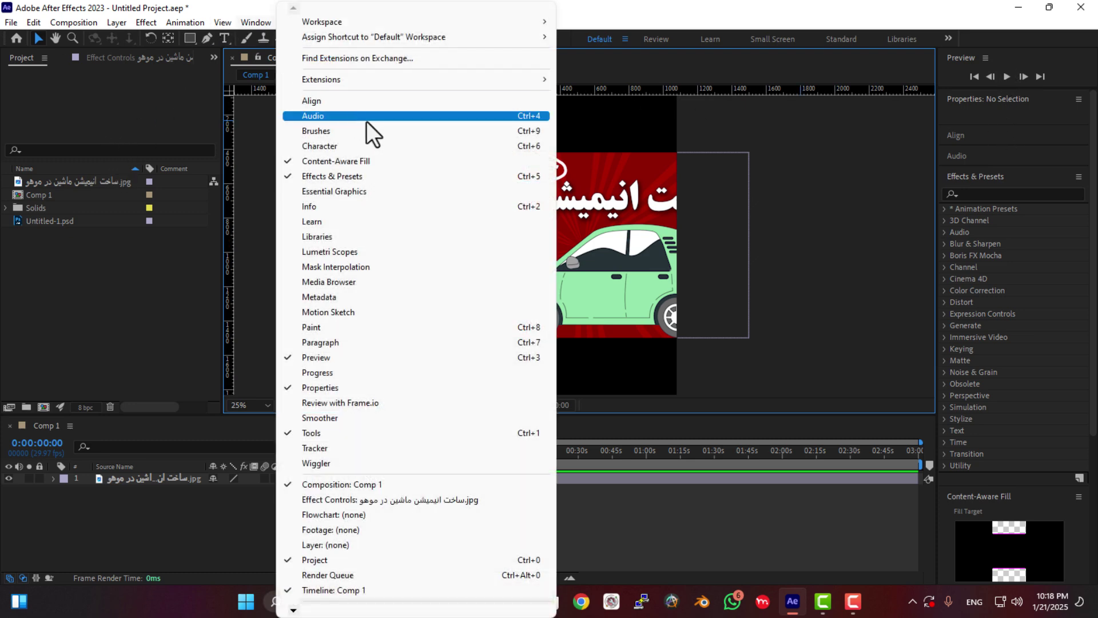
click(357, 132)
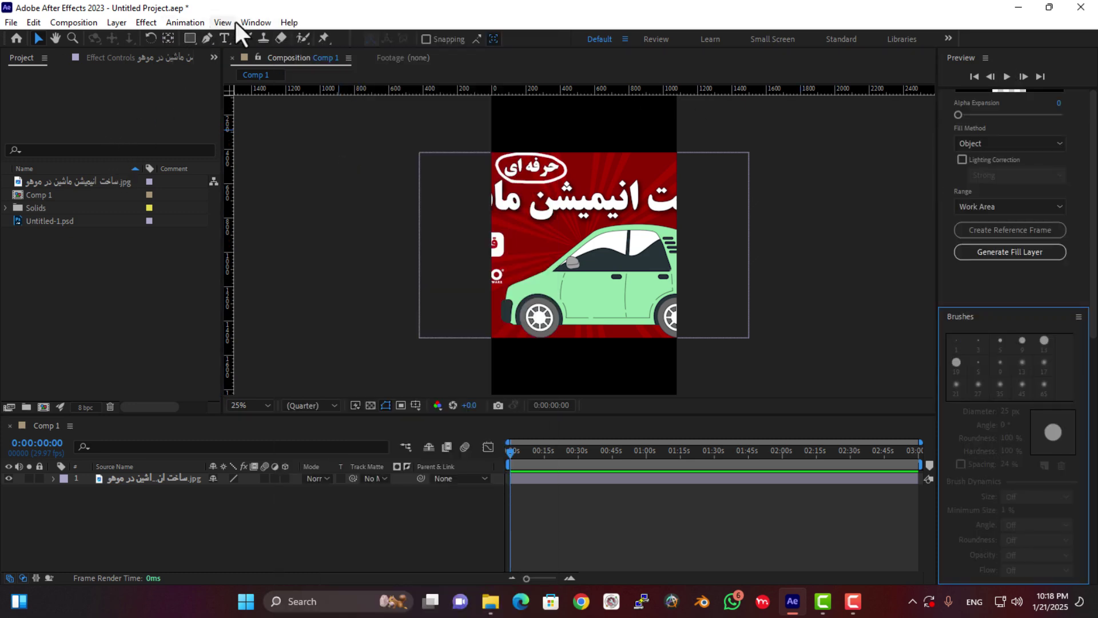
click(252, 22)
click(250, 23)
click(249, 23)
click(344, 328)
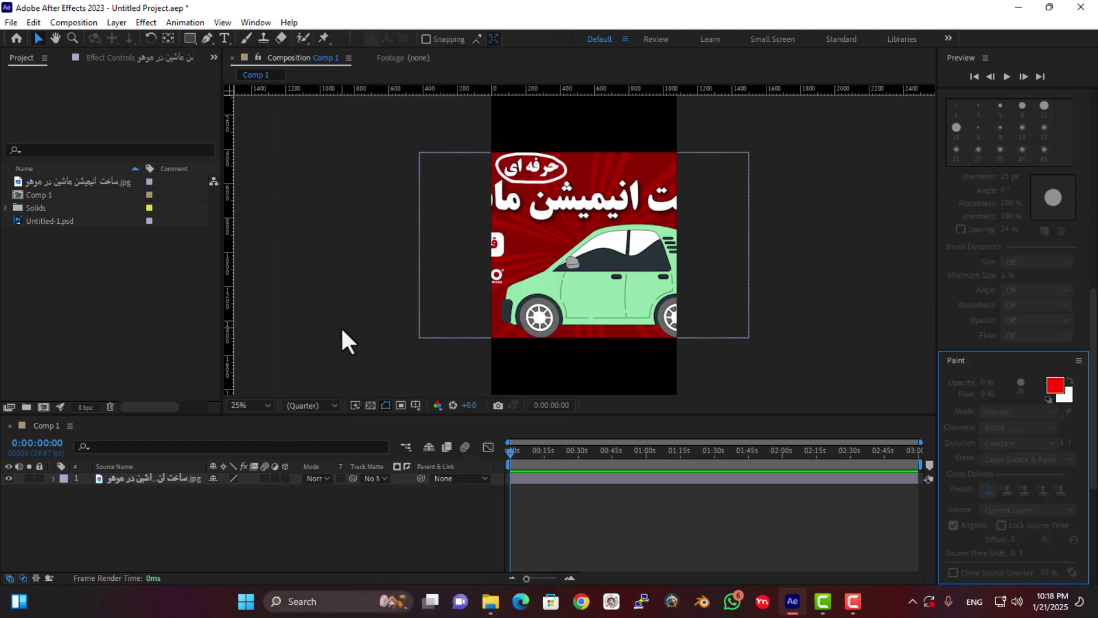
click(256, 22)
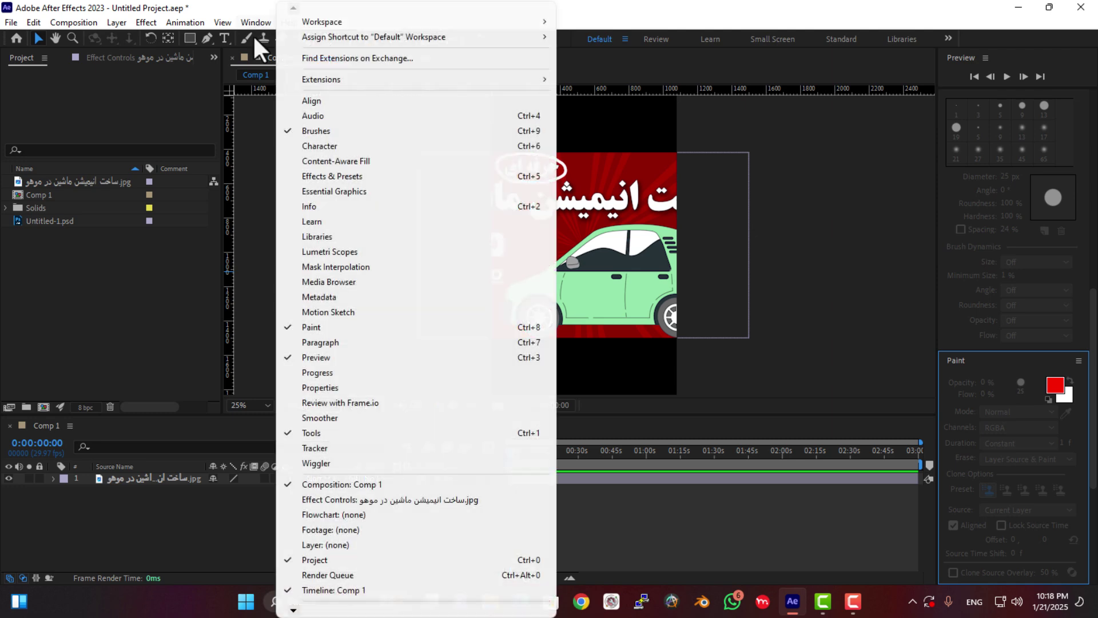
click(317, 207)
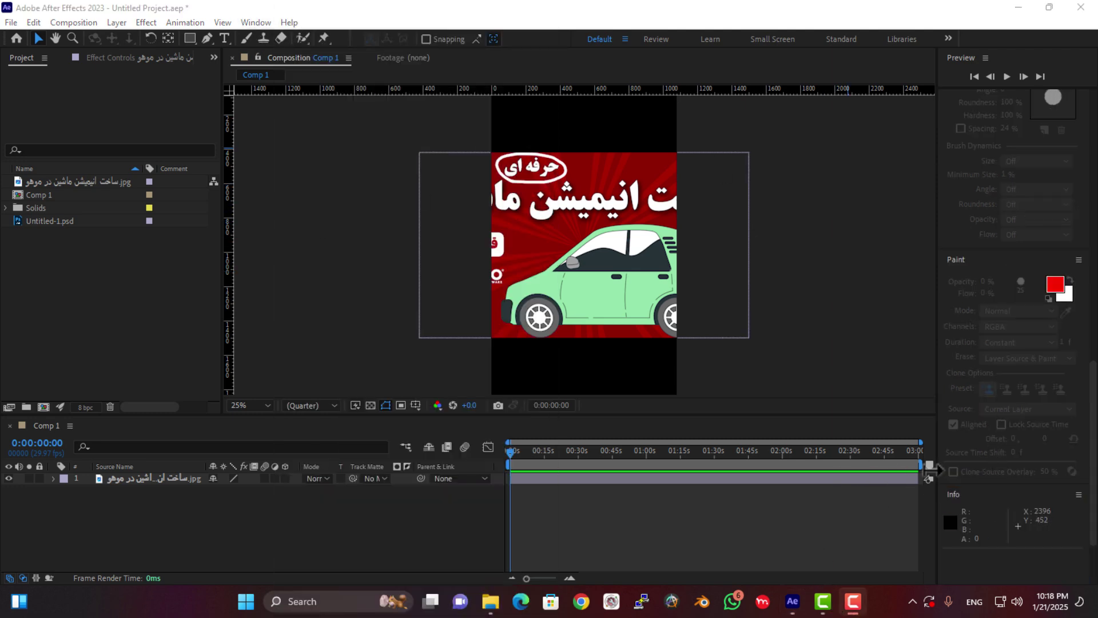
- Dock the Paint and Brushes panels in the composition panel group and place the Preview panel above the Project panel
click(956, 474)
mouse_move(956, 259)
mouse_down()
mouse_move(735, 229)
mouse_move(351, 91)
mouse_move(475, 63)
mouse_up()
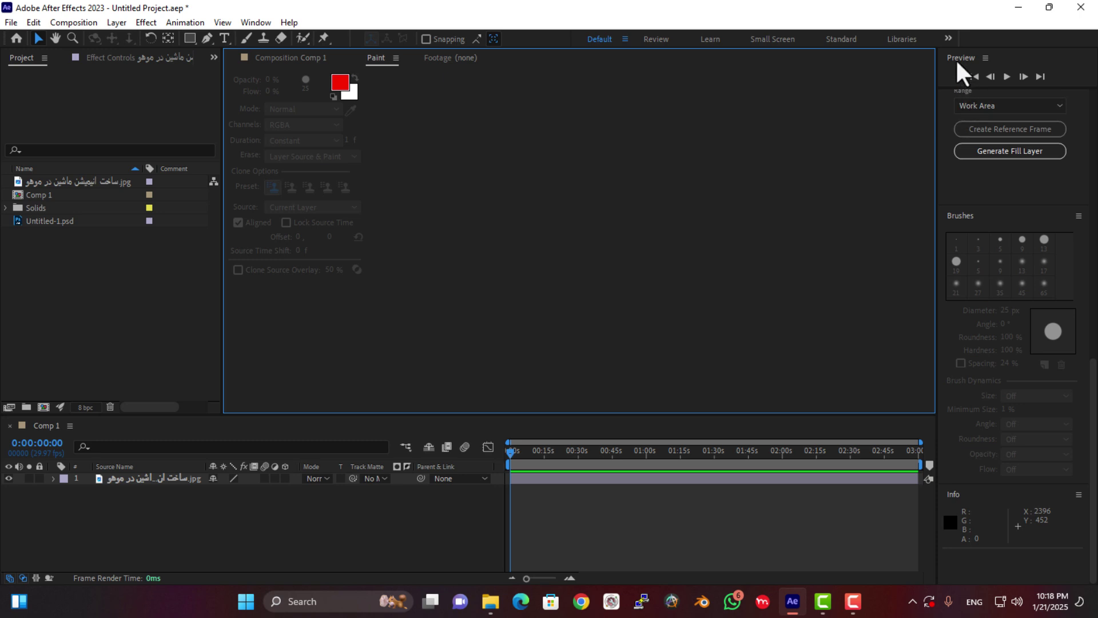
drag(958, 62, 67, 72)
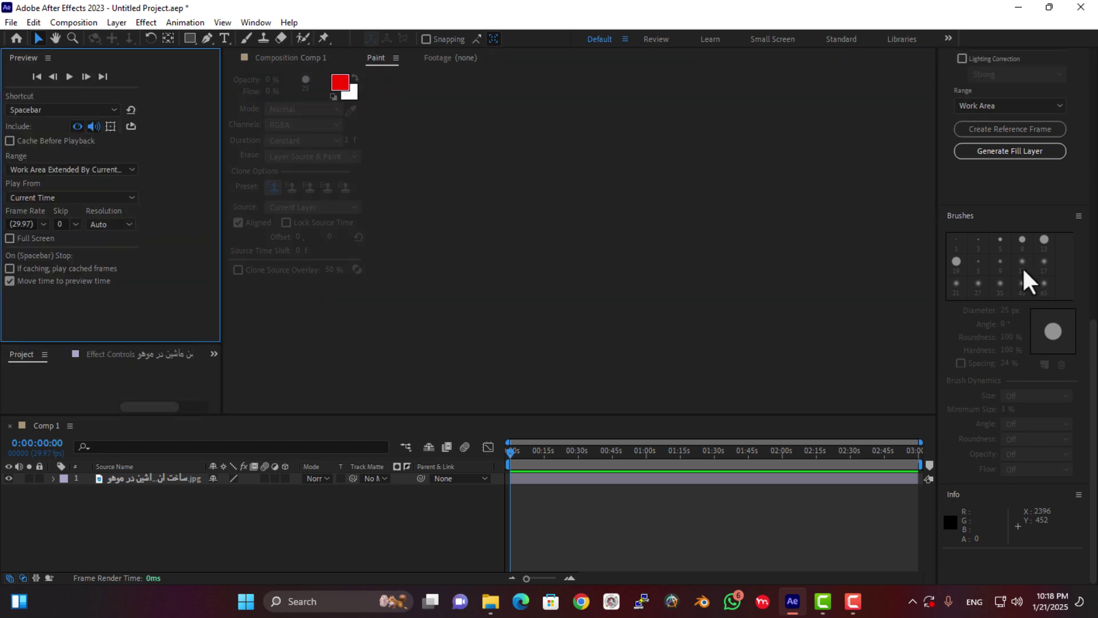
mouse_move(989, 222)
mouse_down()
mouse_move(583, 331)
mouse_move(137, 395)
mouse_move(127, 360)
mouse_move(204, 357)
mouse_move(229, 373)
mouse_move(630, 62)
mouse_up()
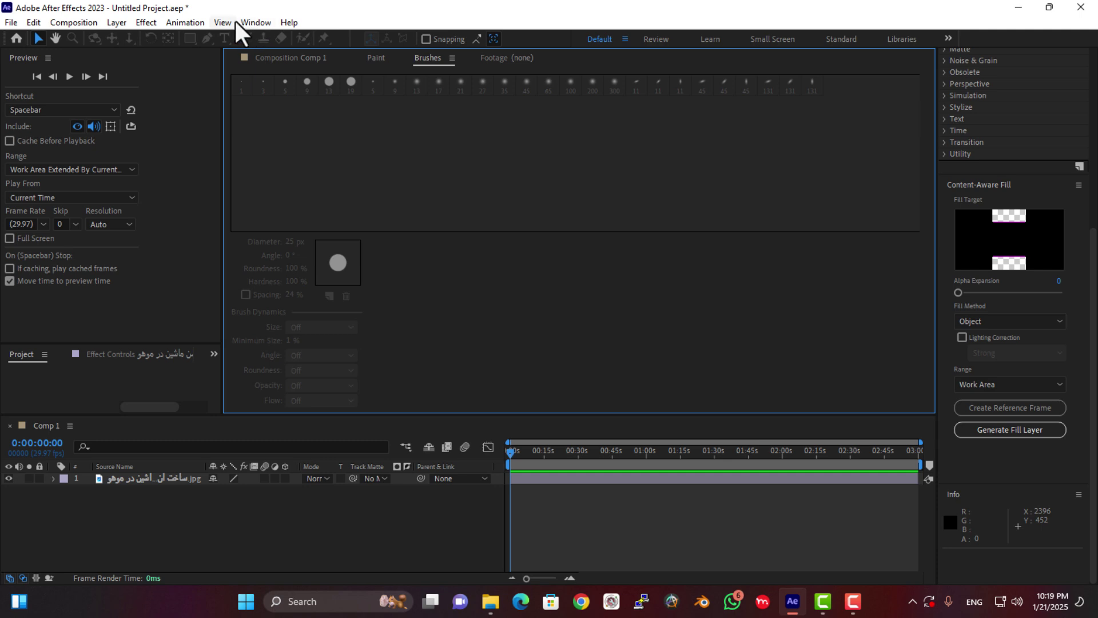
- Save the rearranged panel layout as a new workspace named "my workspace"
click(266, 22)
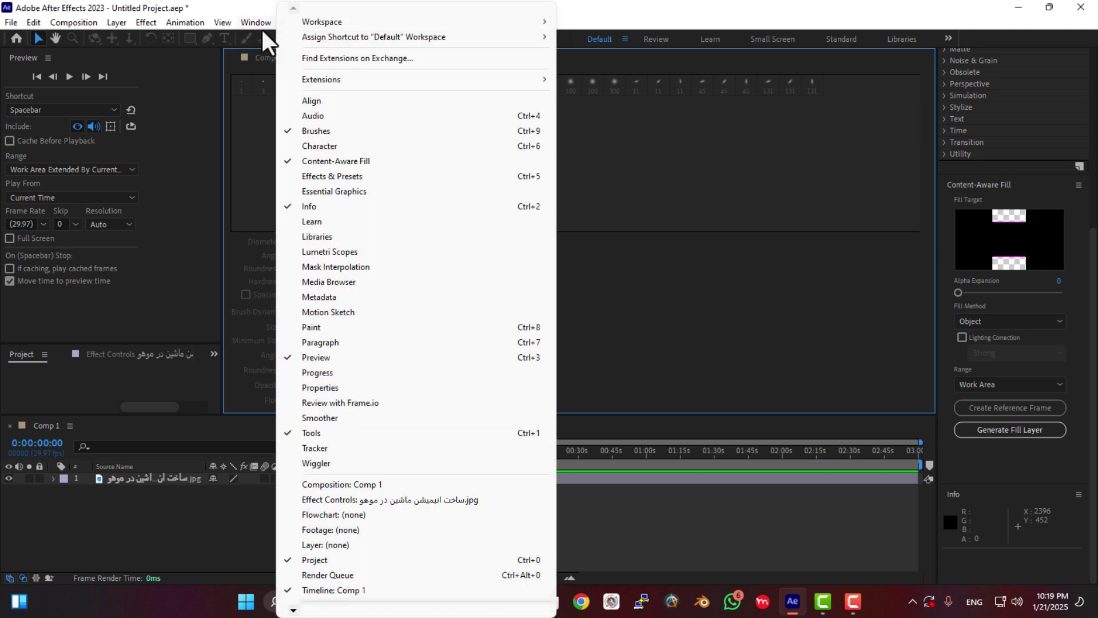
mouse_move(412, 23)
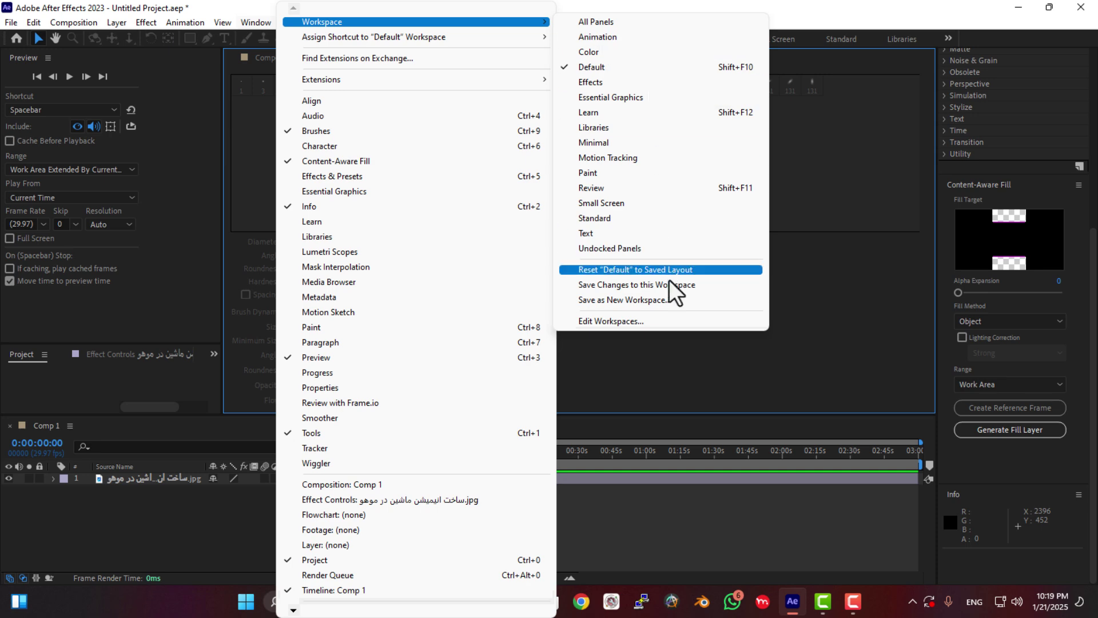
click(672, 300)
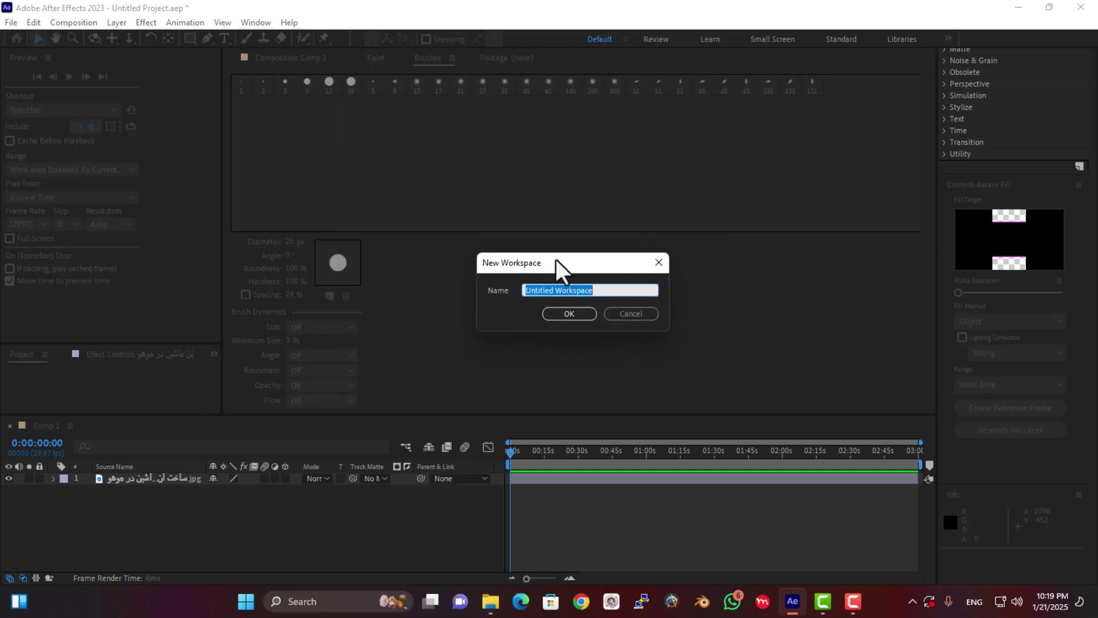
text(my worlspace)
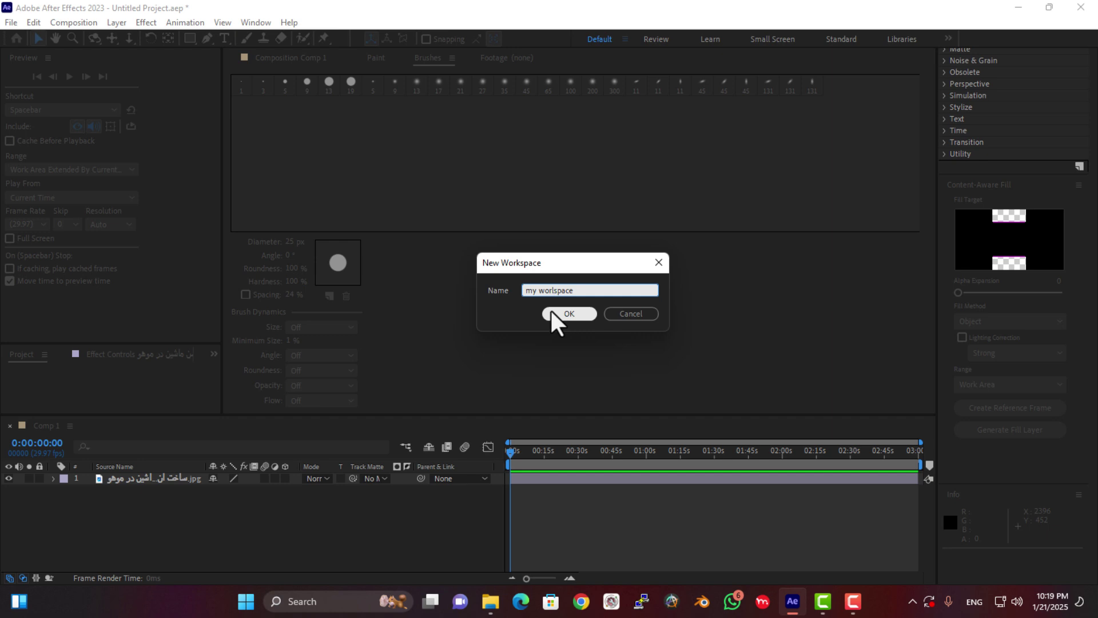
text(k)
click(576, 312)
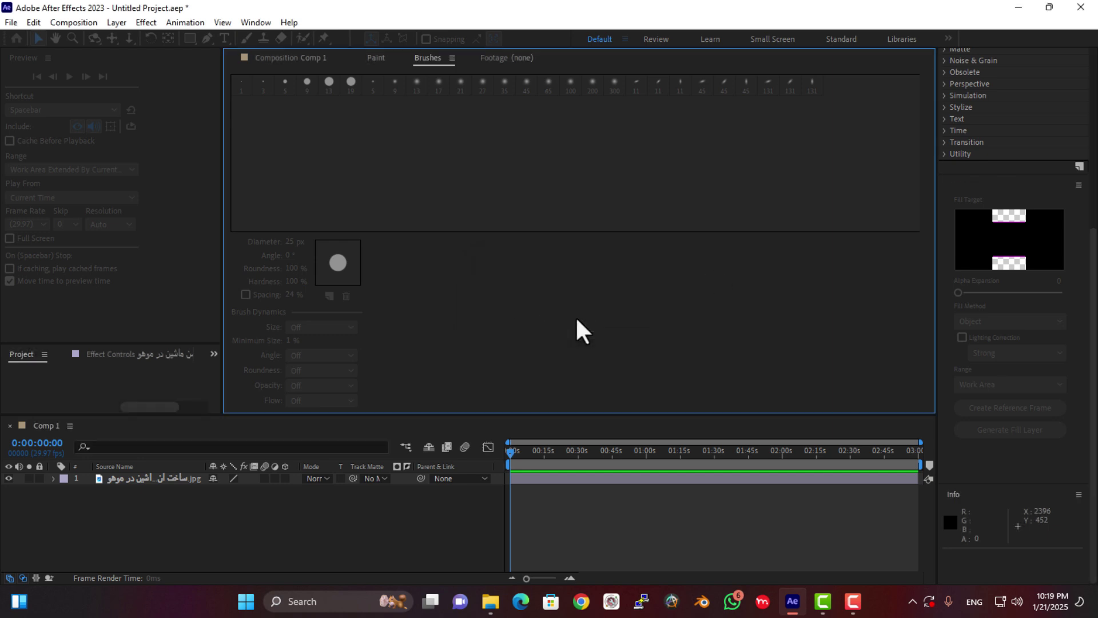
- Move the Preview panel and the Comp 1 timeline into the composition panel group
click(260, 25)
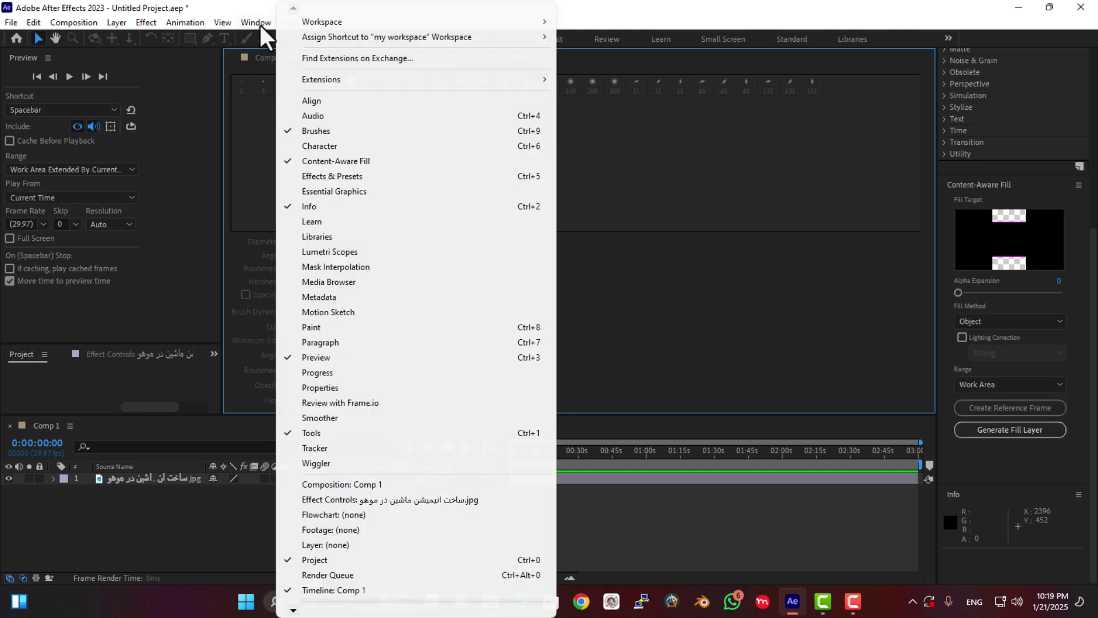
click(118, 80)
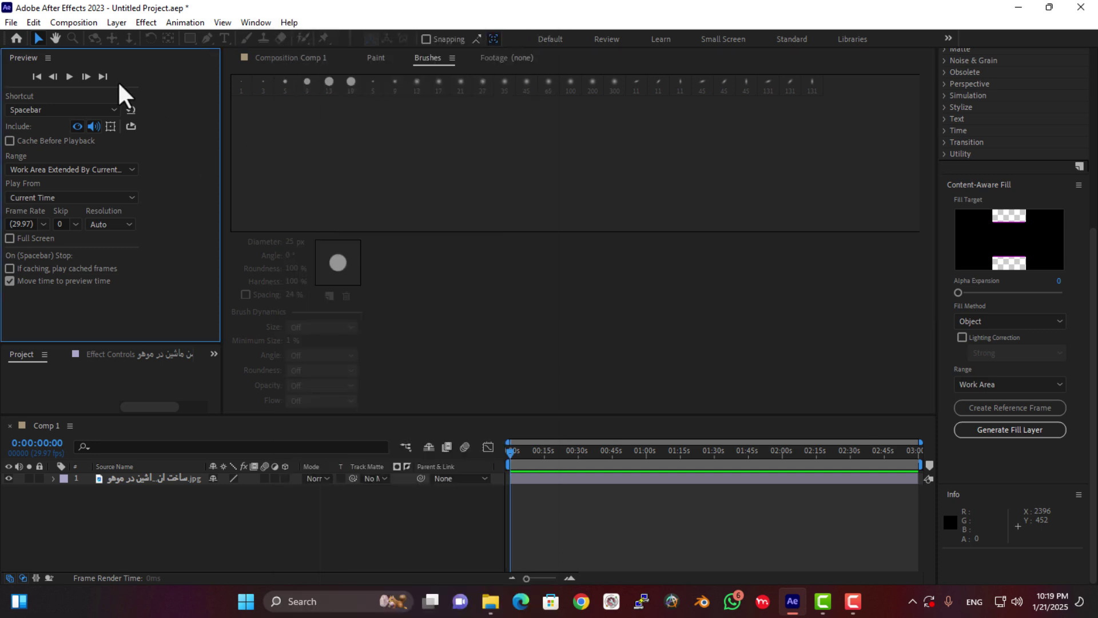
click(48, 58)
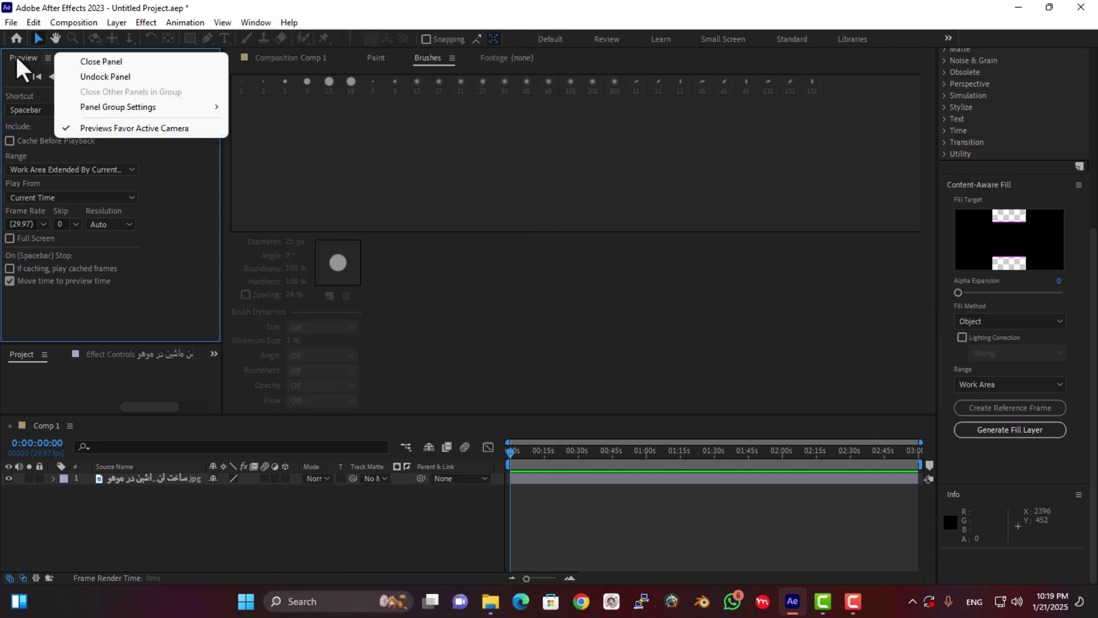
drag(18, 62, 482, 144)
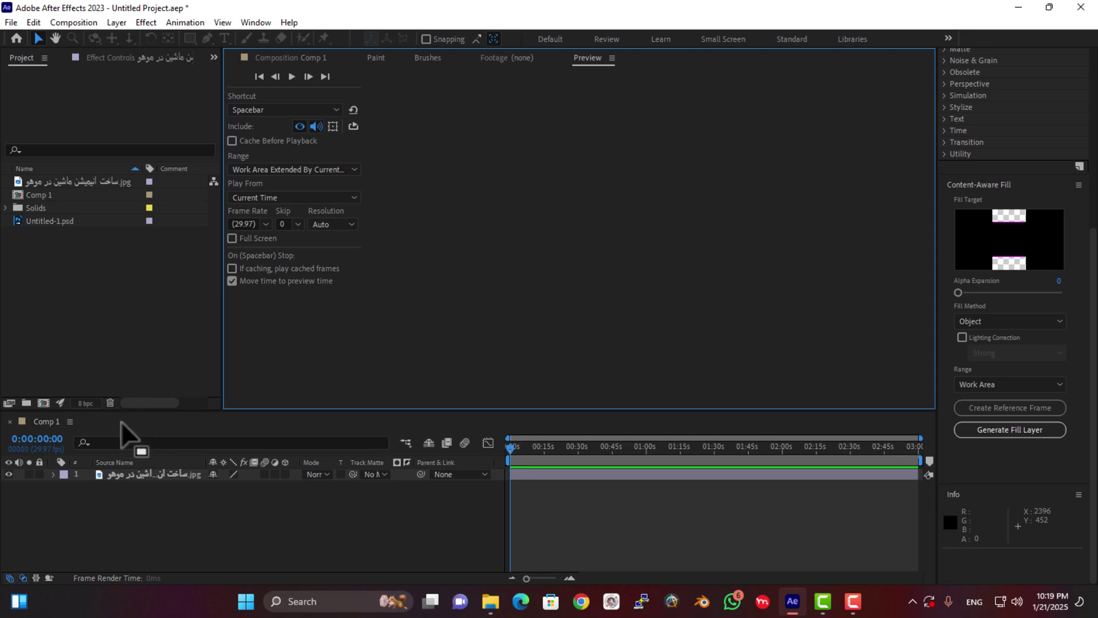
drag(127, 433, 817, 155)
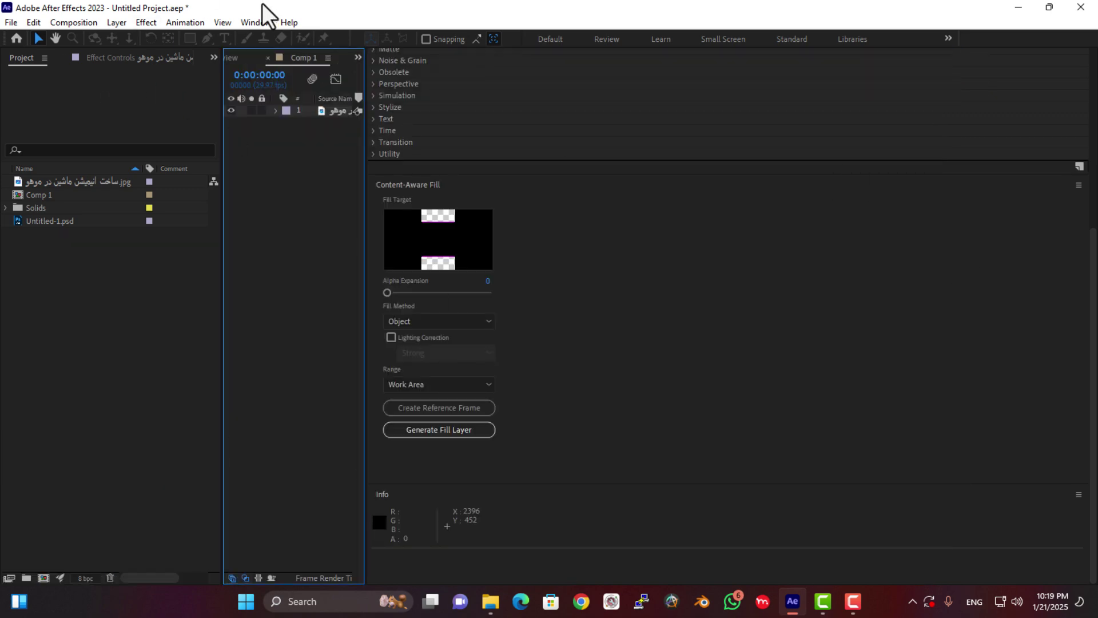
- Reset "my workspace" to its saved layout
click(255, 22)
mouse_move(318, 21)
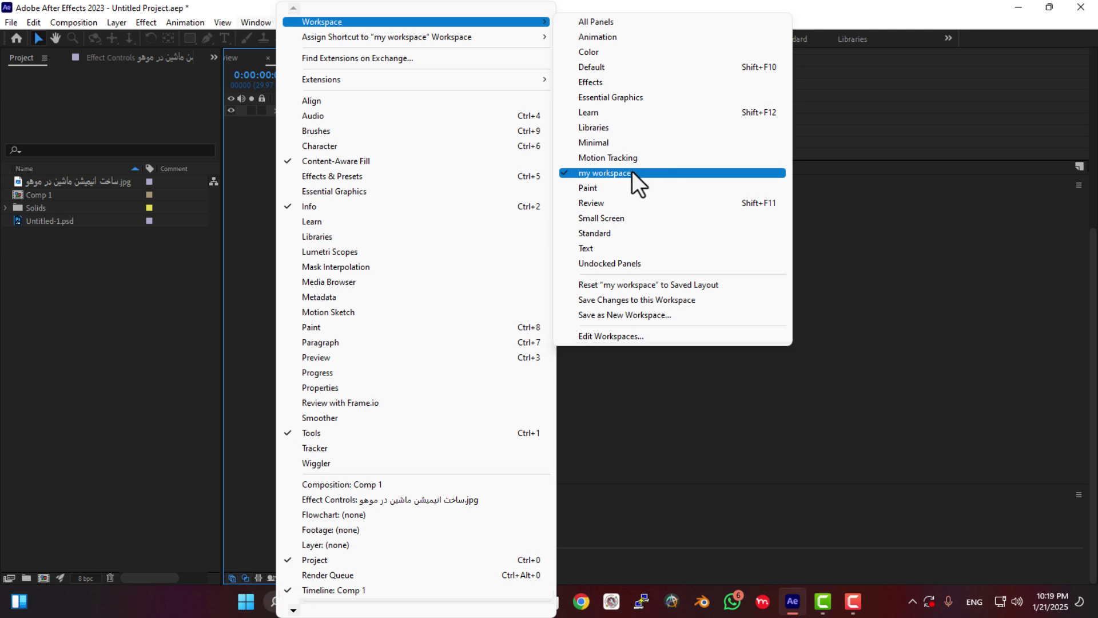
click(628, 286)
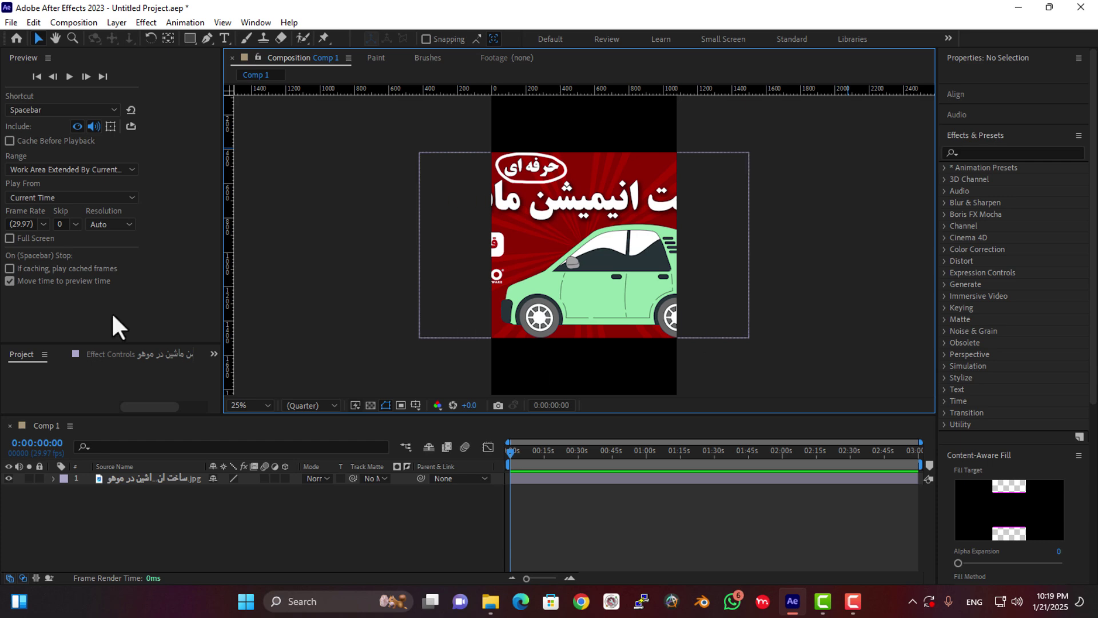
- Switch the interface layout to the Learn workspace
click(272, 20)
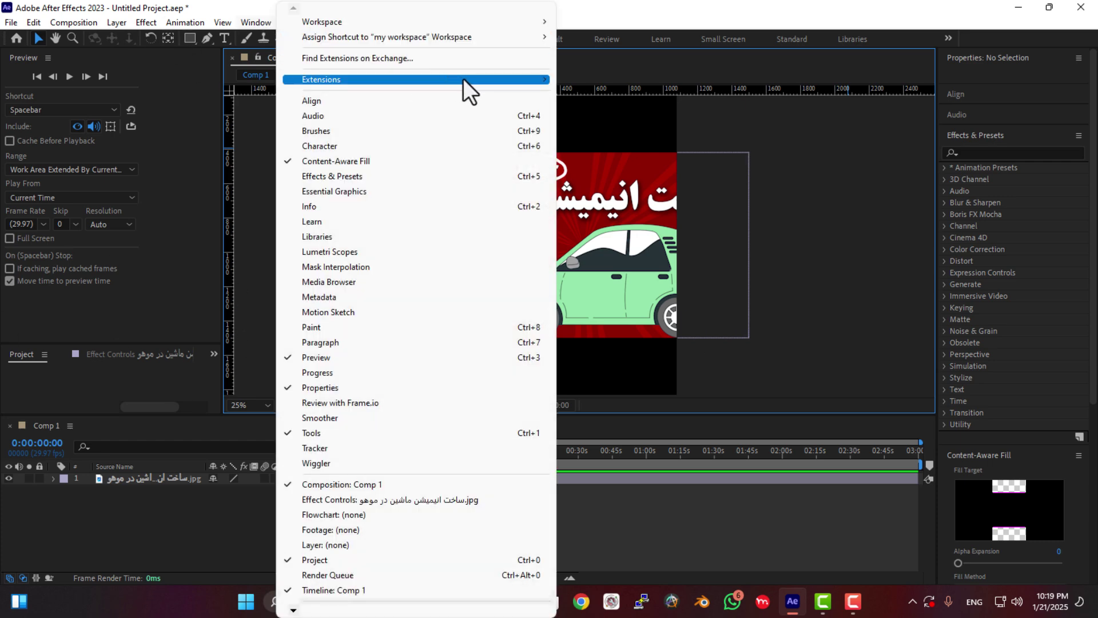
mouse_move(499, 24)
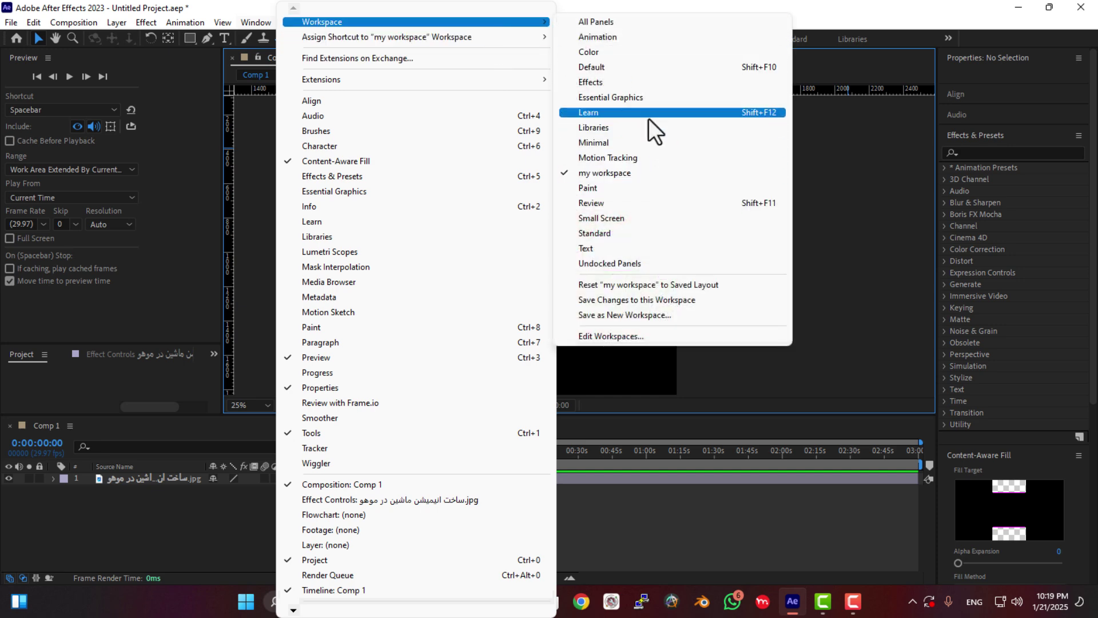
click(648, 118)
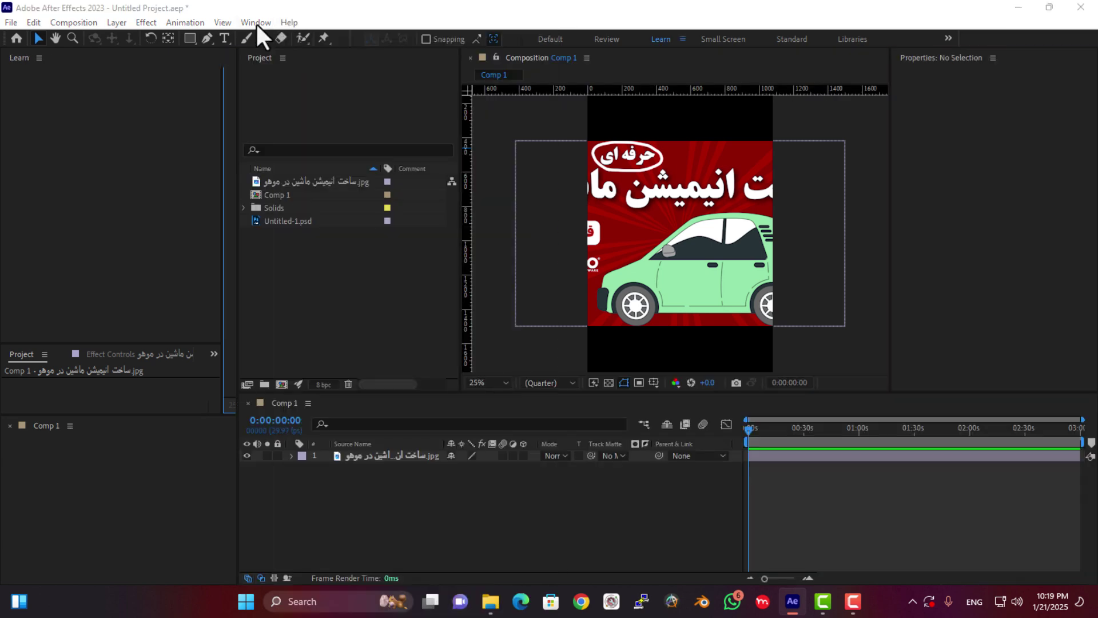
- Switch the interface layout back to the custom "my workspace" layout
click(256, 22)
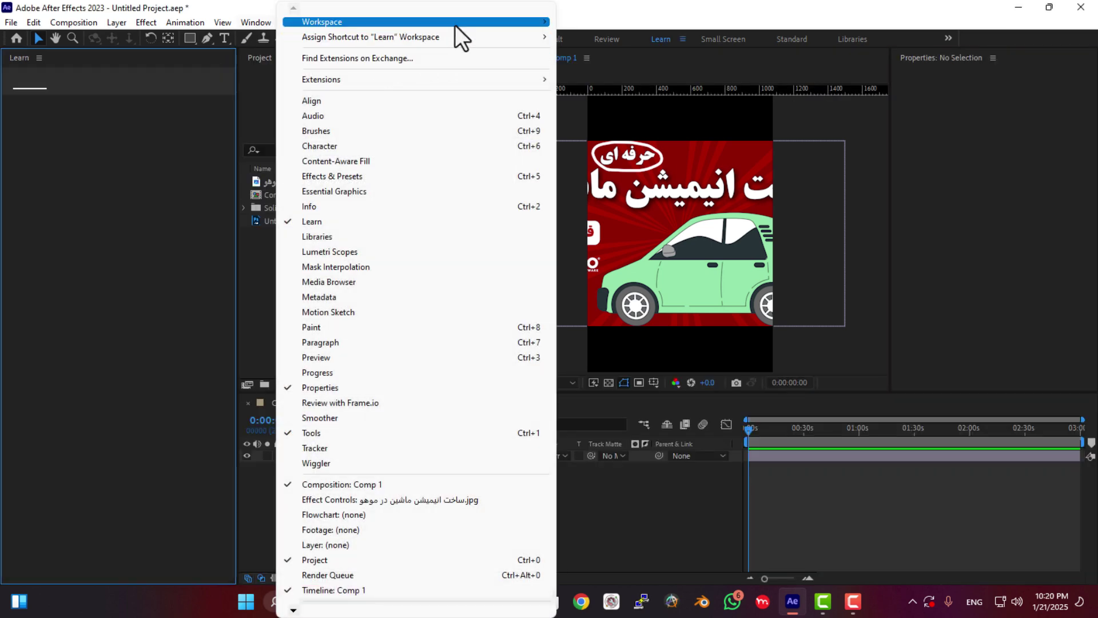
mouse_move(486, 26)
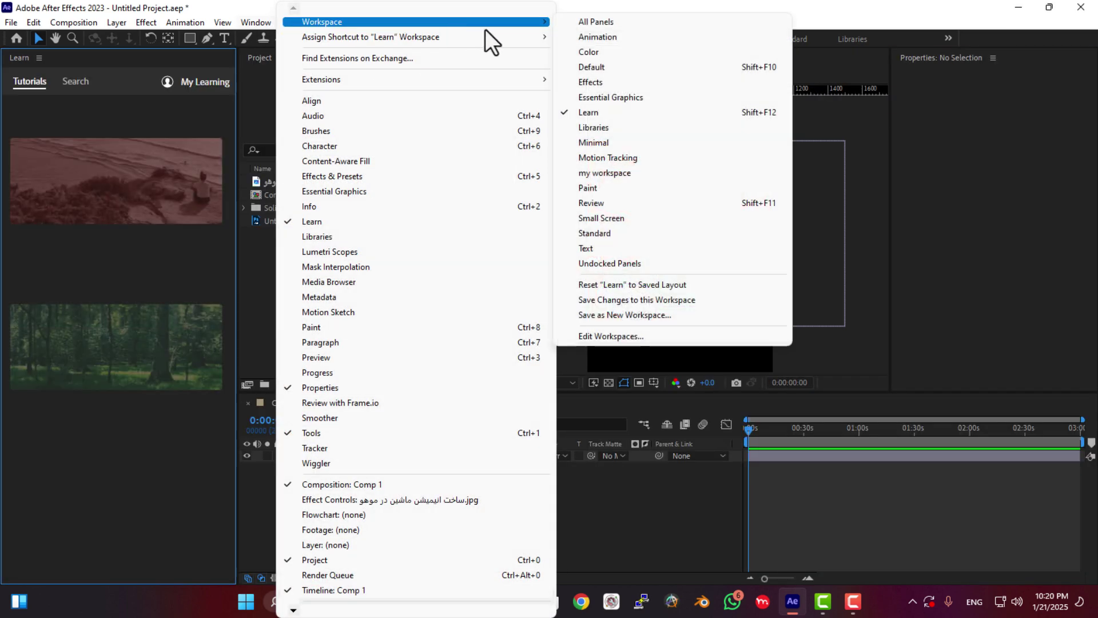
click(684, 186)
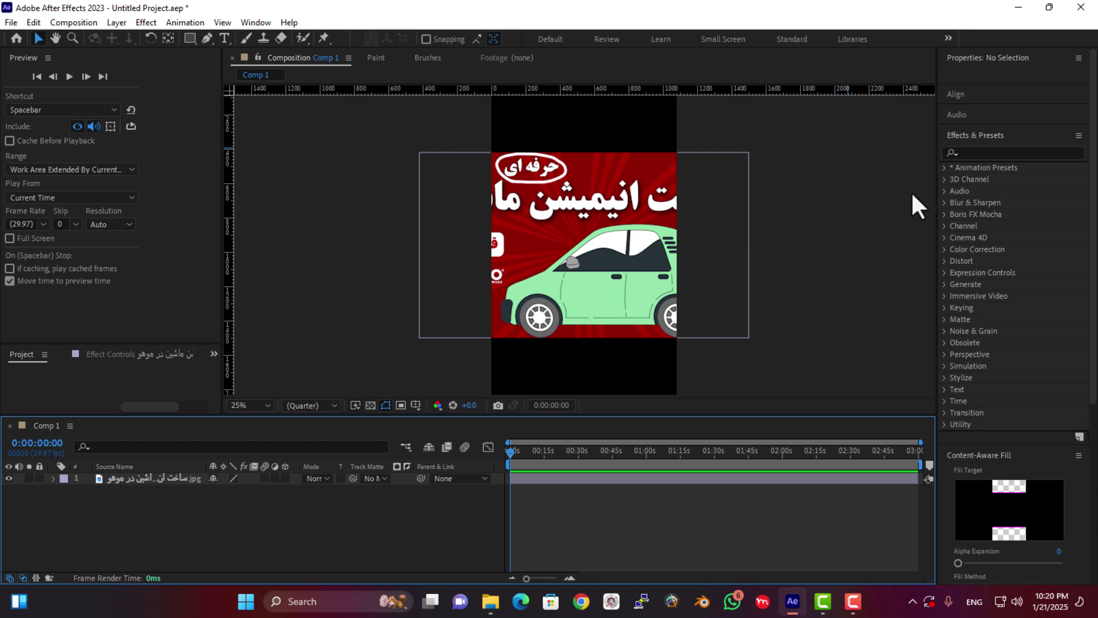
click(261, 21)
mouse_move(383, 22)
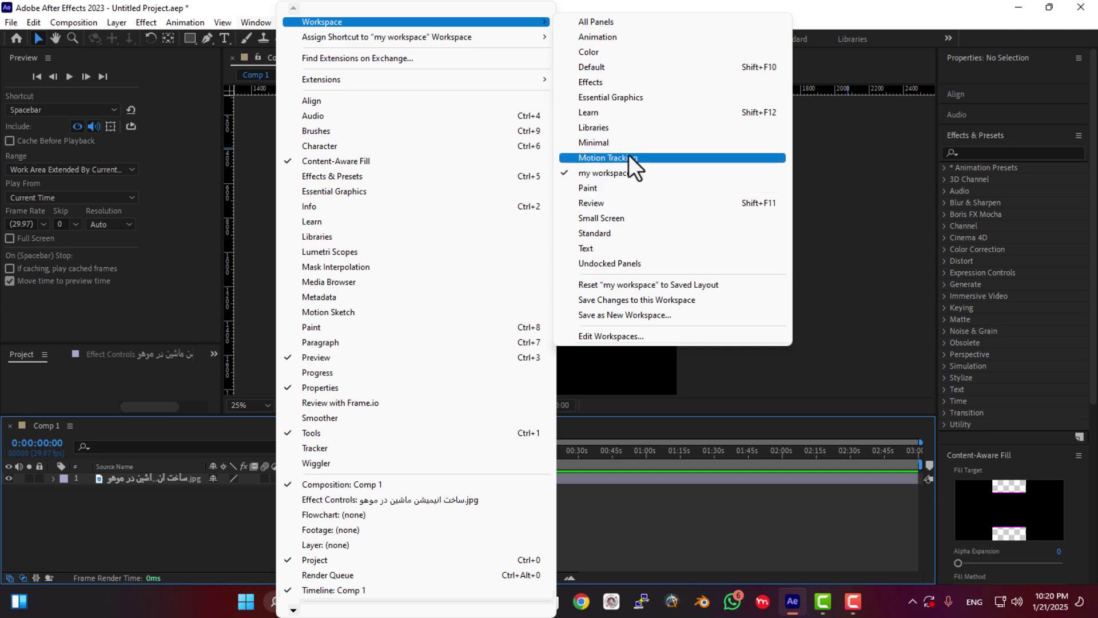
click(831, 183)
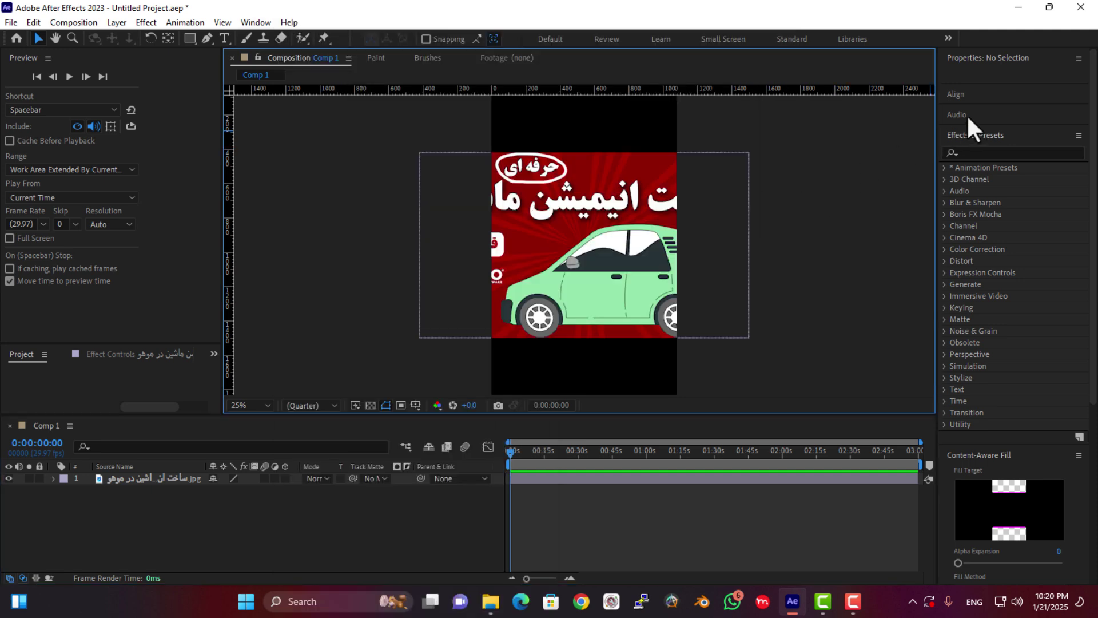
click(245, 23)
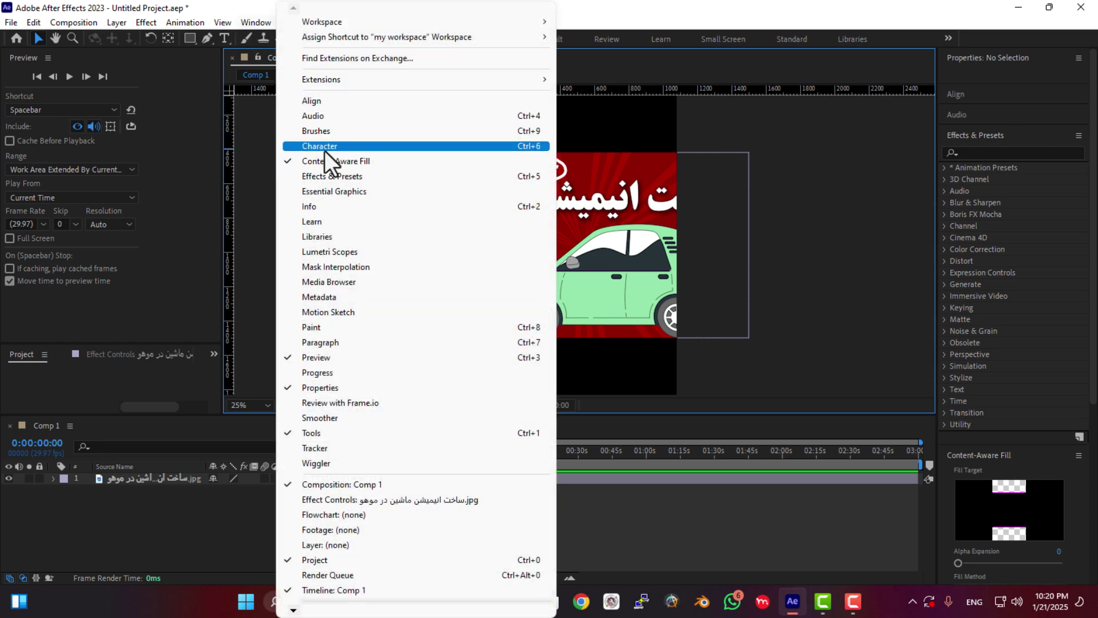
click(314, 165)
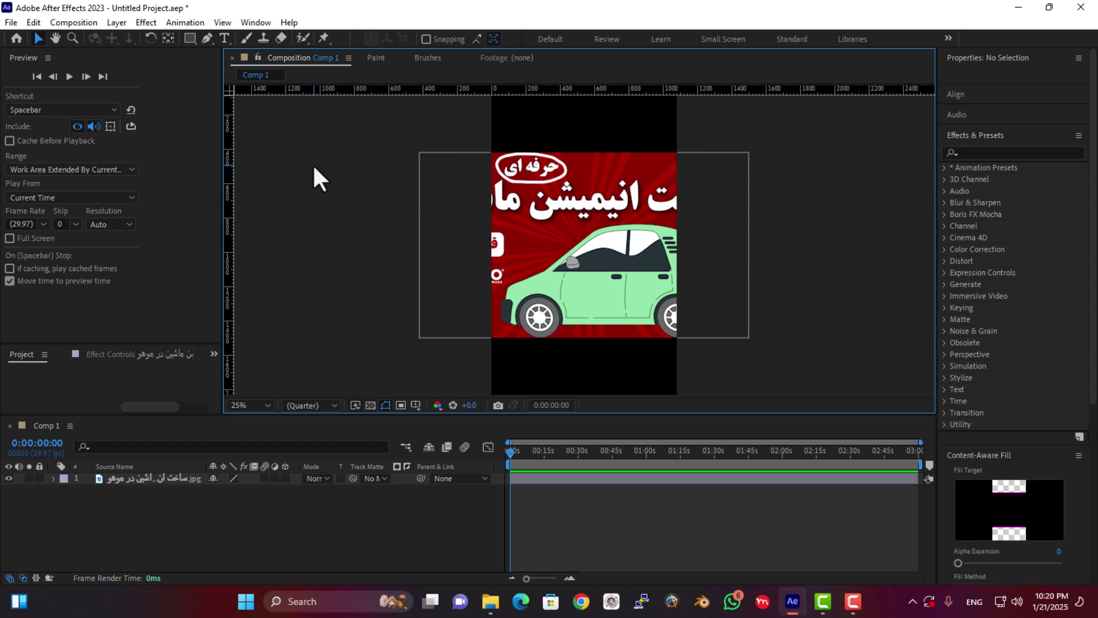
- Hide the Preview, Tools and Content-Aware Fill panels from the current workspace
click(246, 22)
click(314, 357)
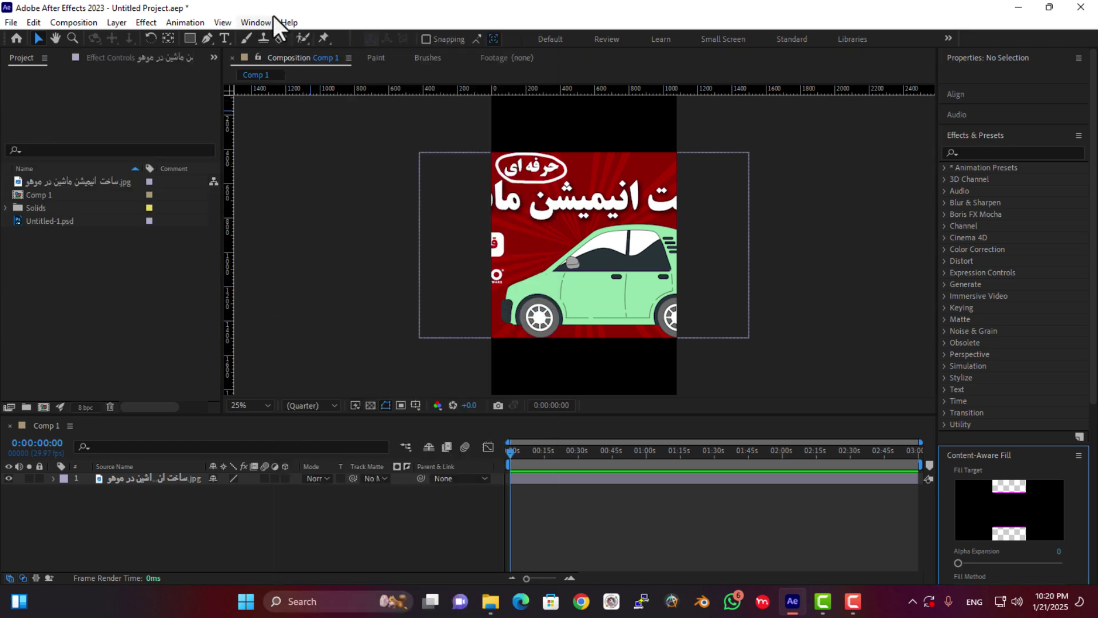
click(254, 22)
click(307, 435)
click(257, 23)
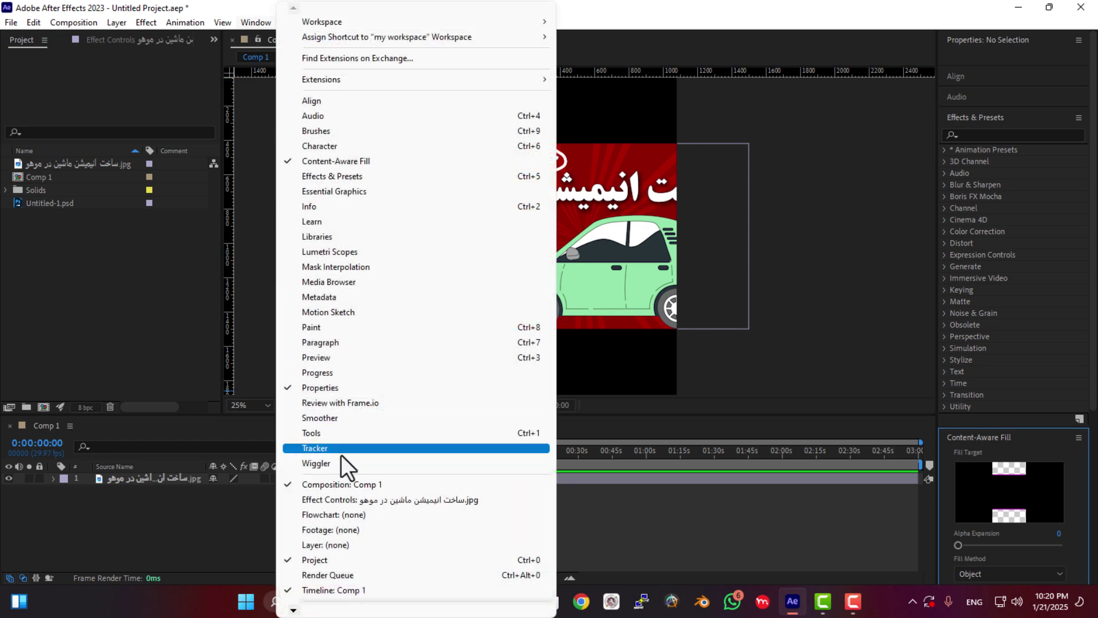
click(318, 159)
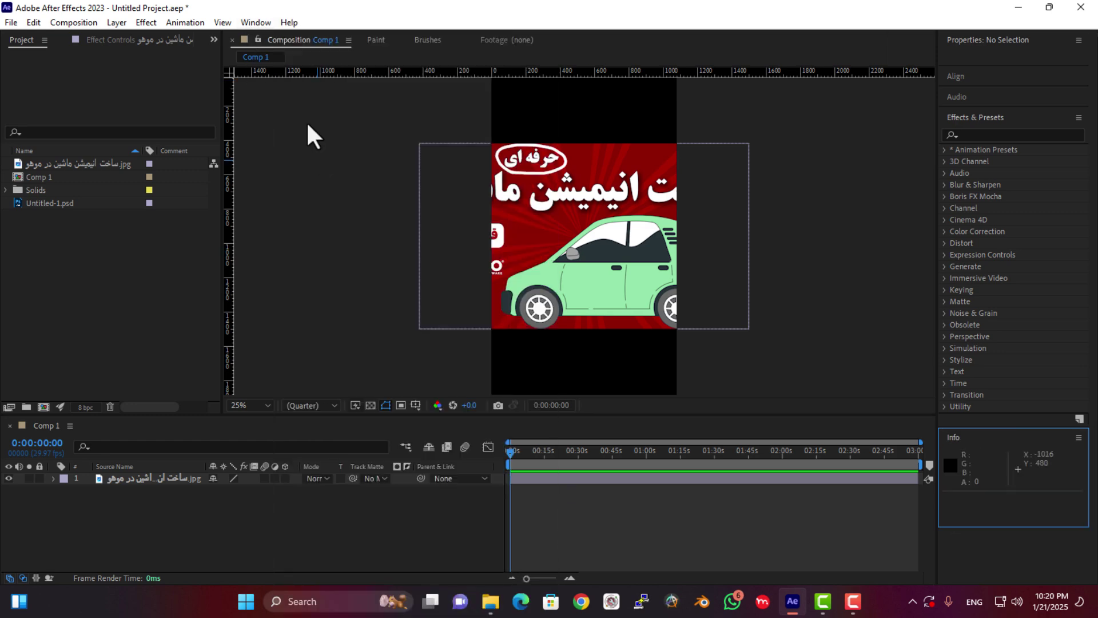
- Expand the Align panel and dock the Effects & Presets panel above the Project panel
click(252, 22)
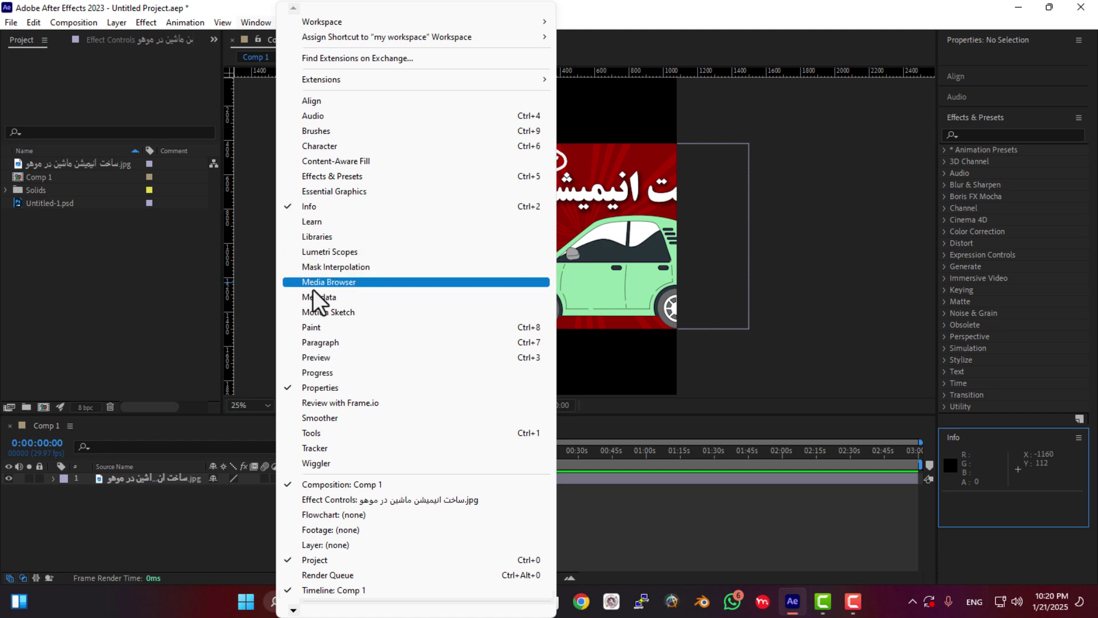
click(318, 388)
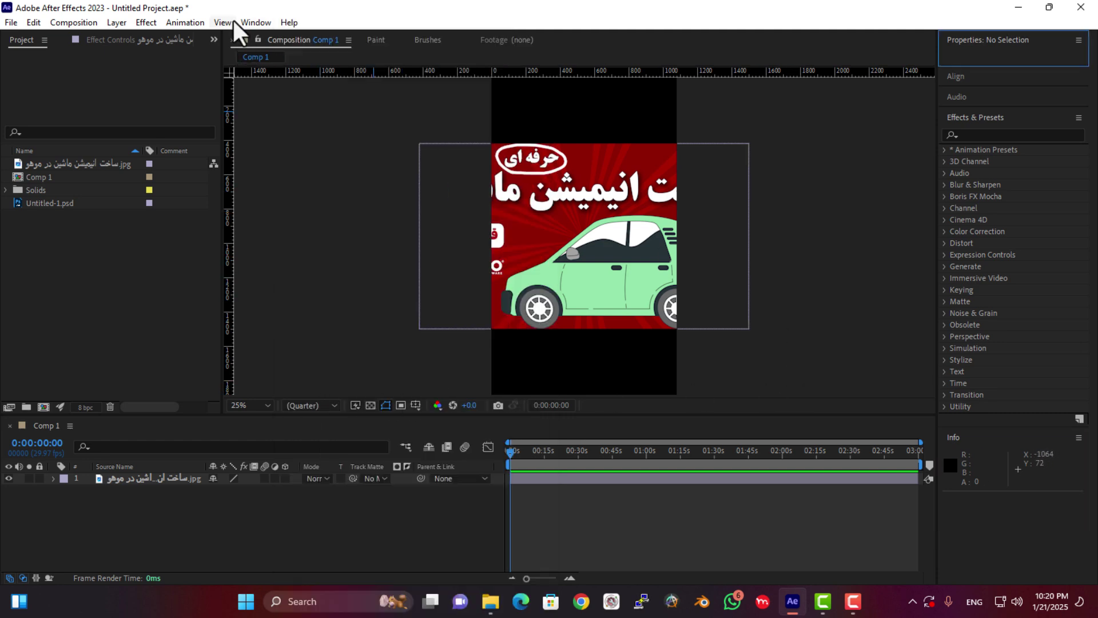
click(254, 23)
click(978, 74)
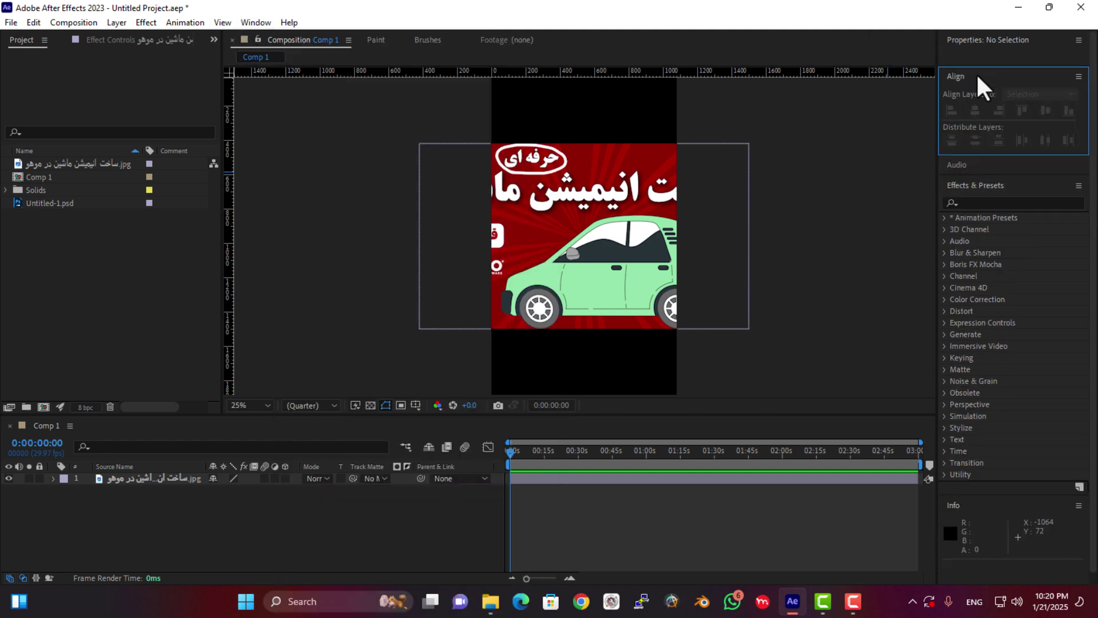
drag(980, 184, 190, 57)
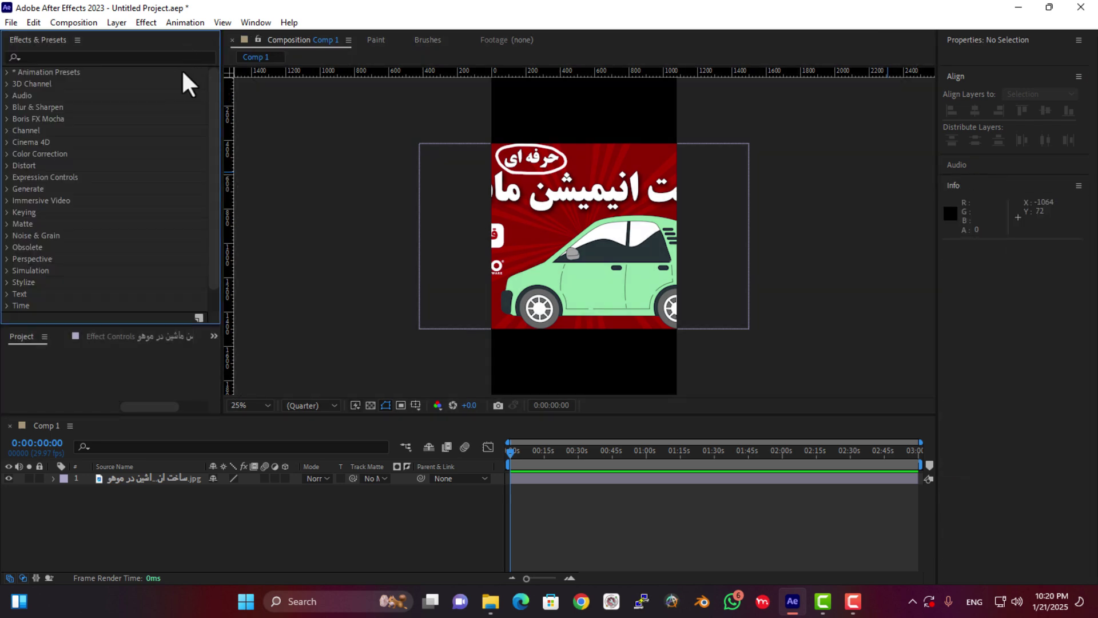
- Save the current panel arrangement as changes to "my workspace"
click(249, 23)
mouse_move(324, 24)
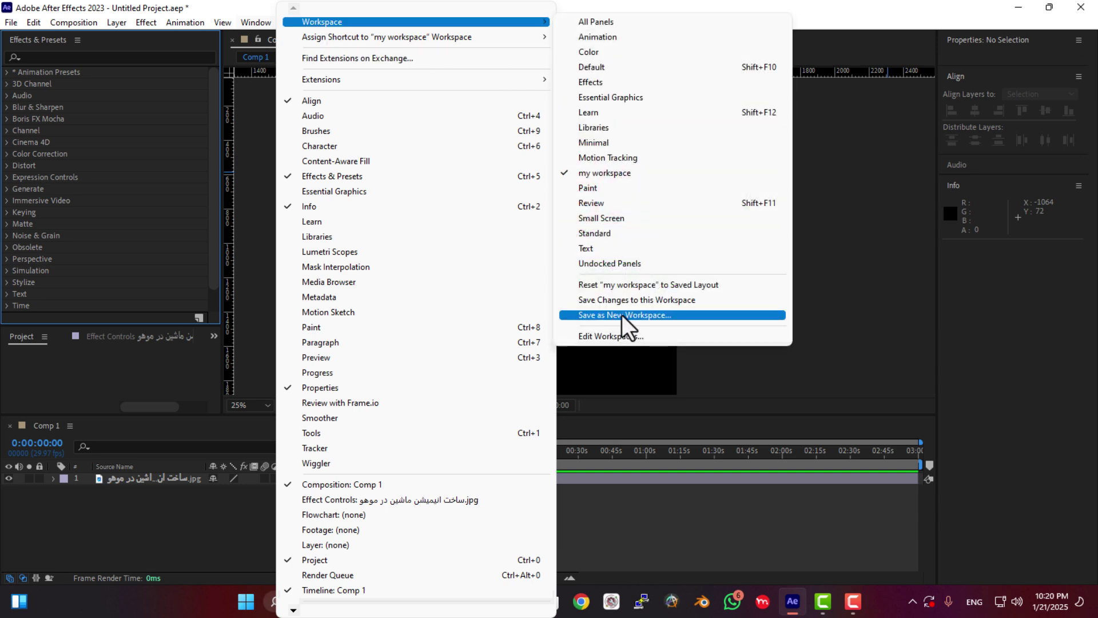
click(656, 302)
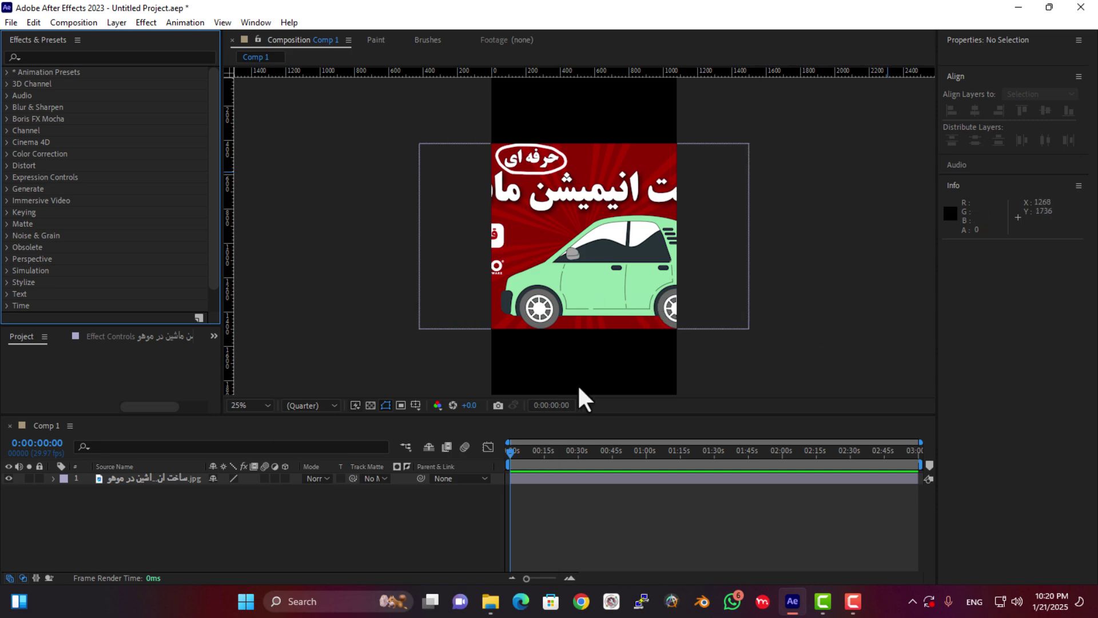
- Switch the interface layout to the All Panels workspace and return to "my workspace"
click(259, 23)
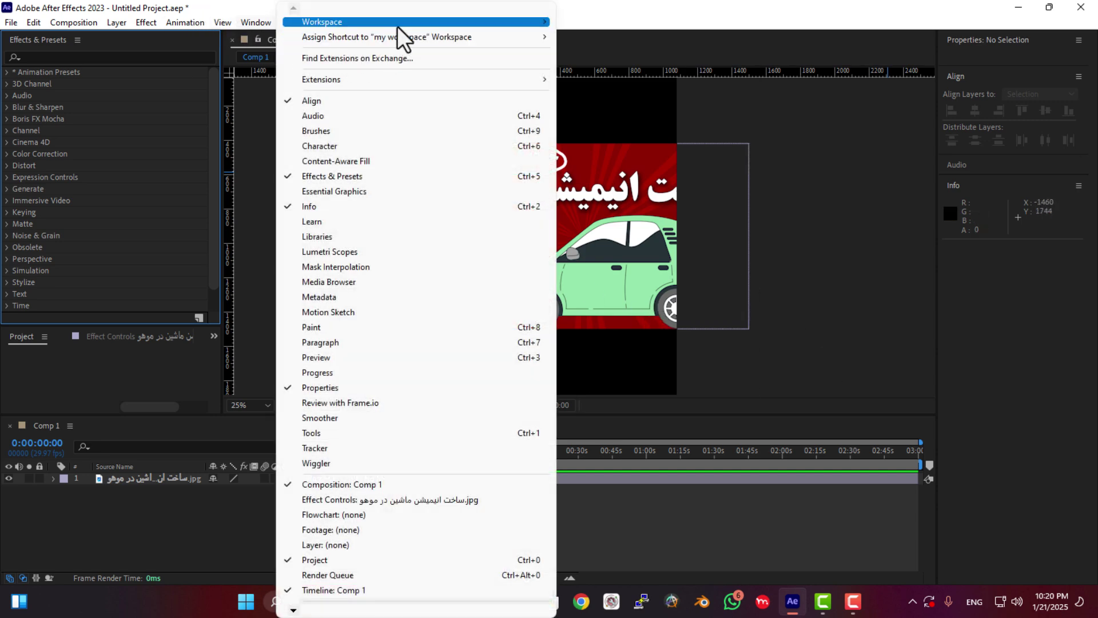
click(577, 27)
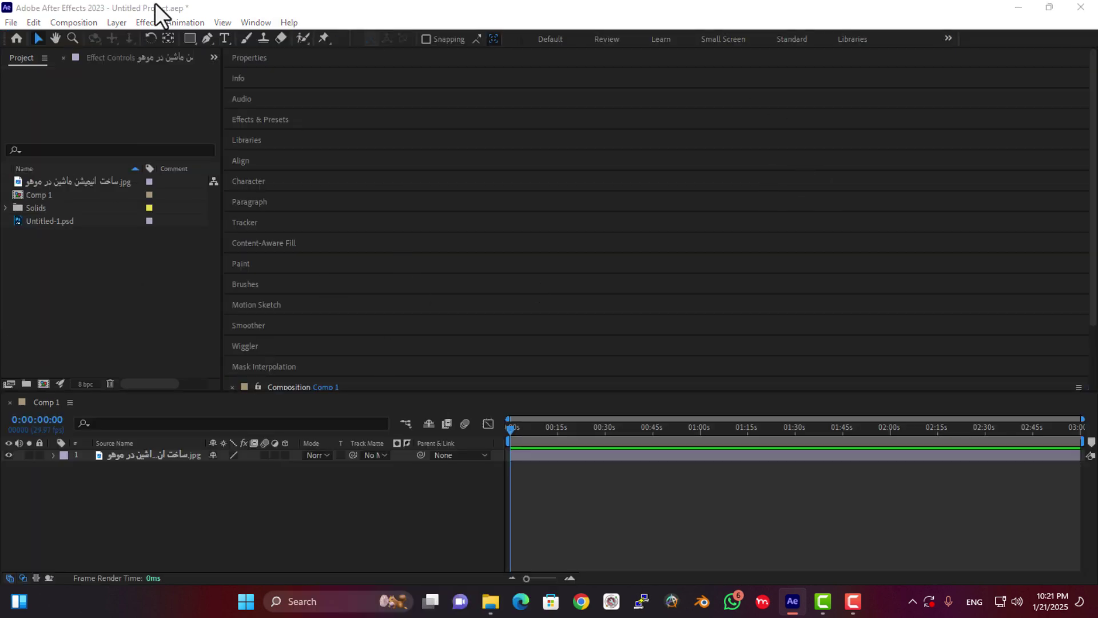
click(242, 23)
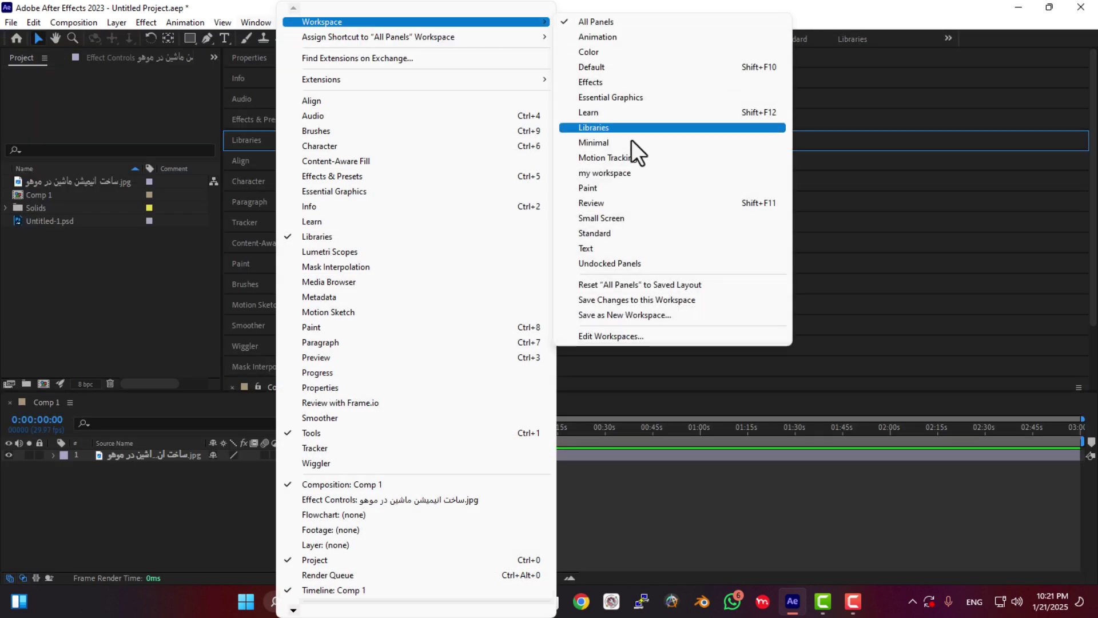
click(636, 172)
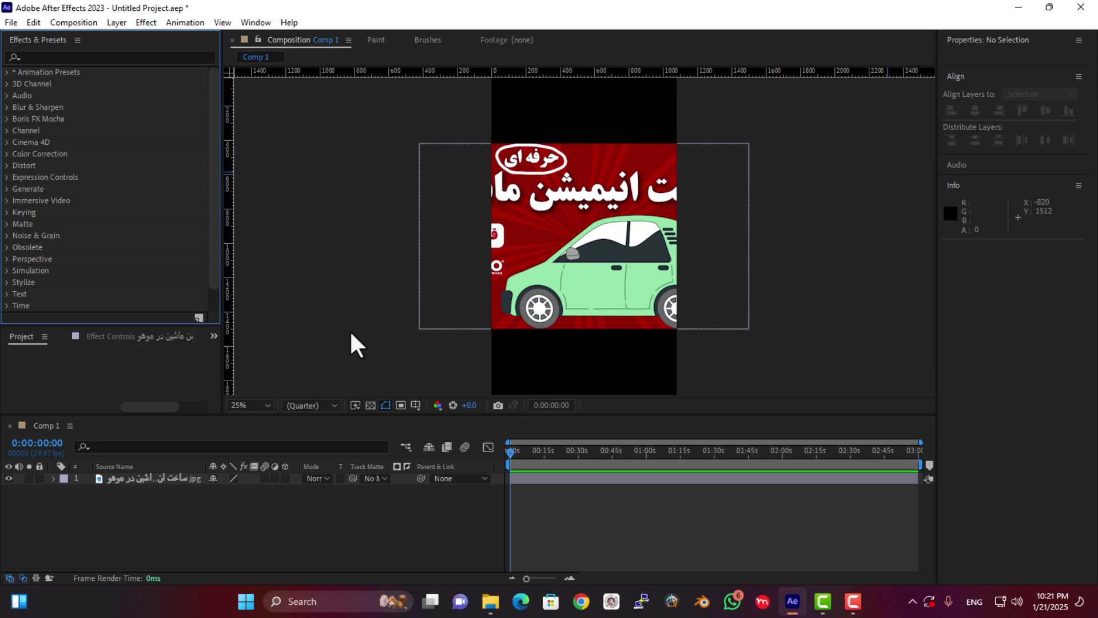
click(851, 601)
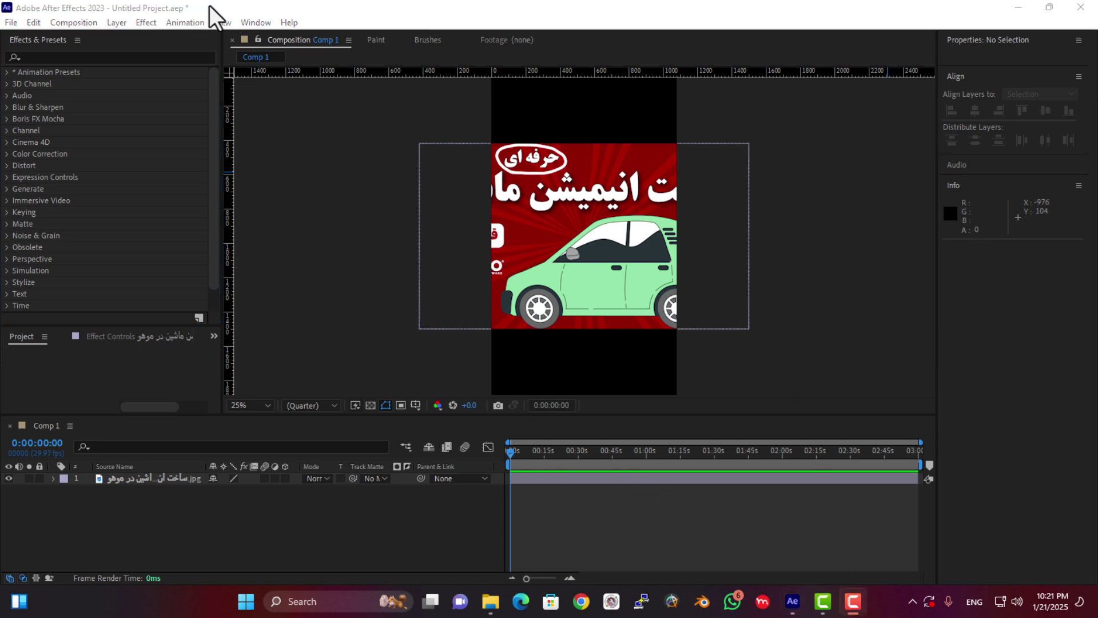
click(250, 19)
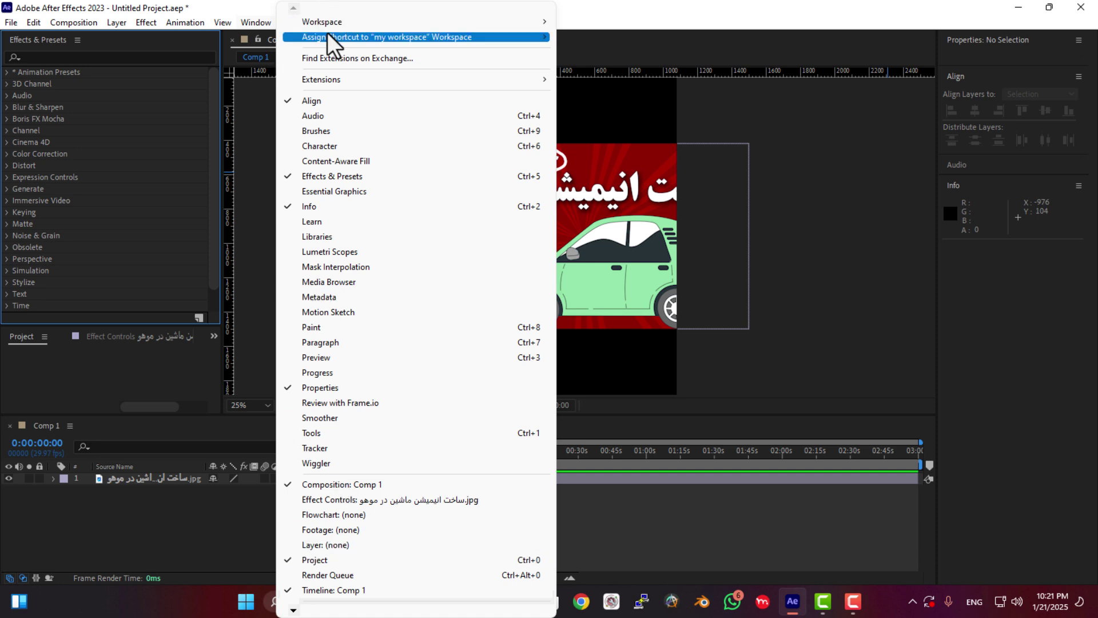
mouse_move(315, 42)
click(250, 23)
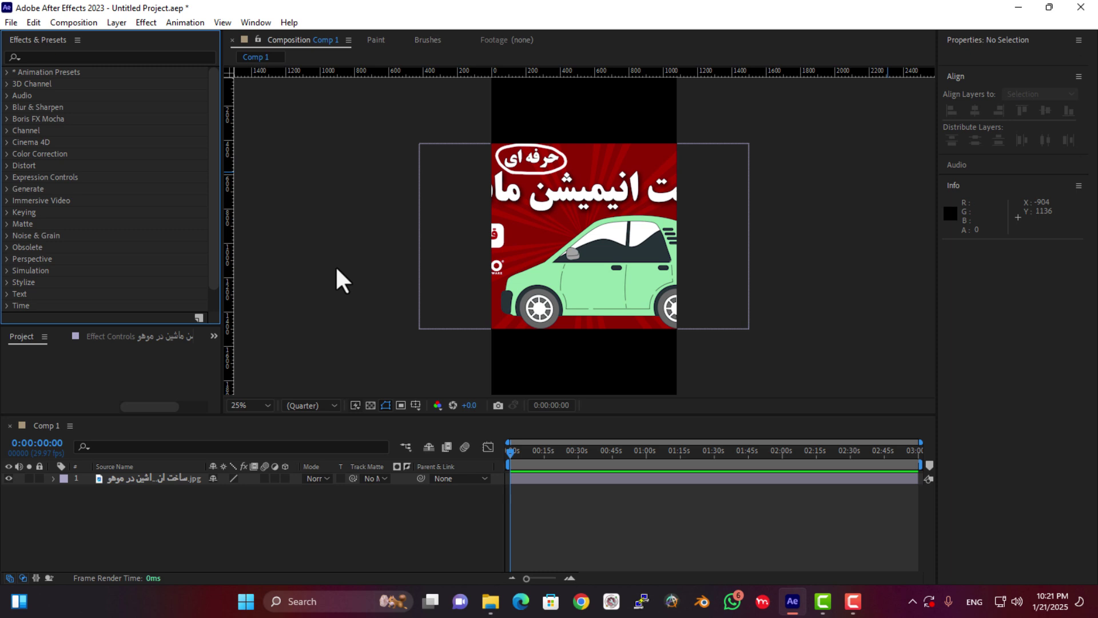
key(F10)
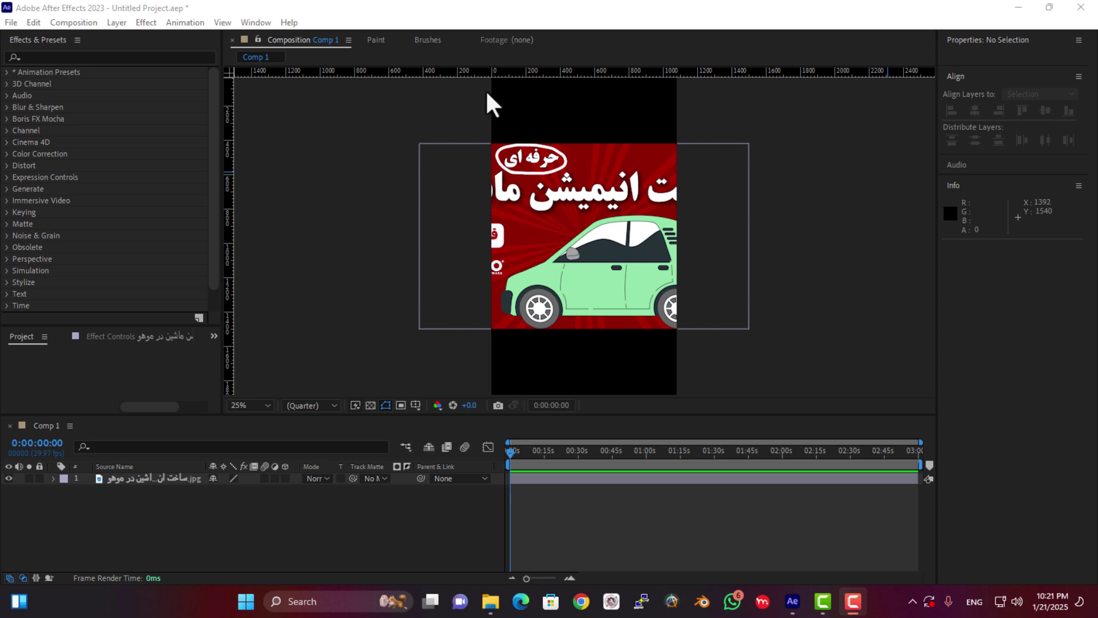